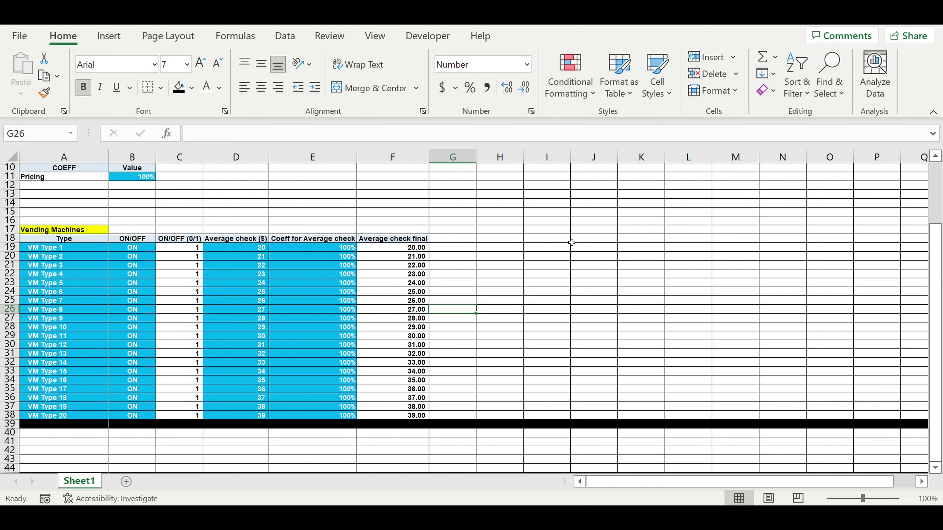
- Check the Average check final header and values, and confirm the next header cell G18 is empty
click(412, 229)
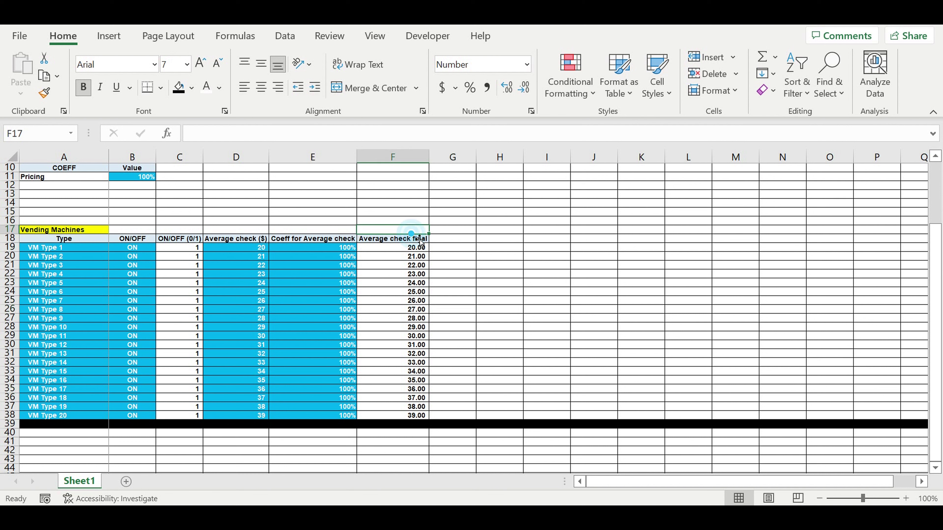
click(418, 241)
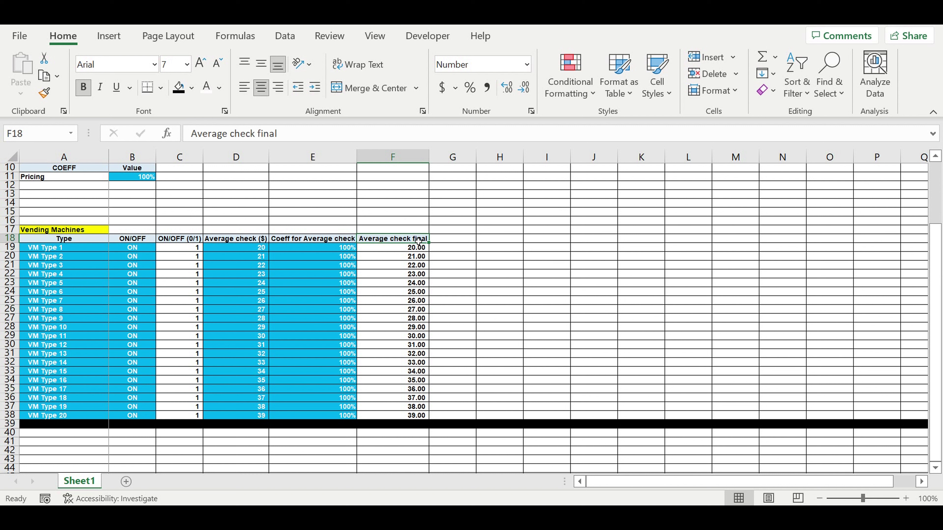
click(464, 243)
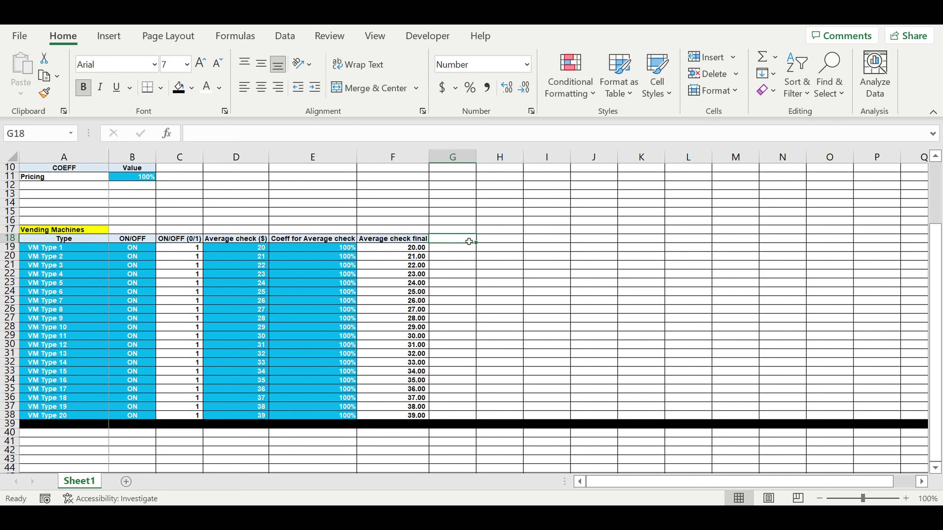
click(422, 240)
drag(409, 252, 410, 415)
click(498, 284)
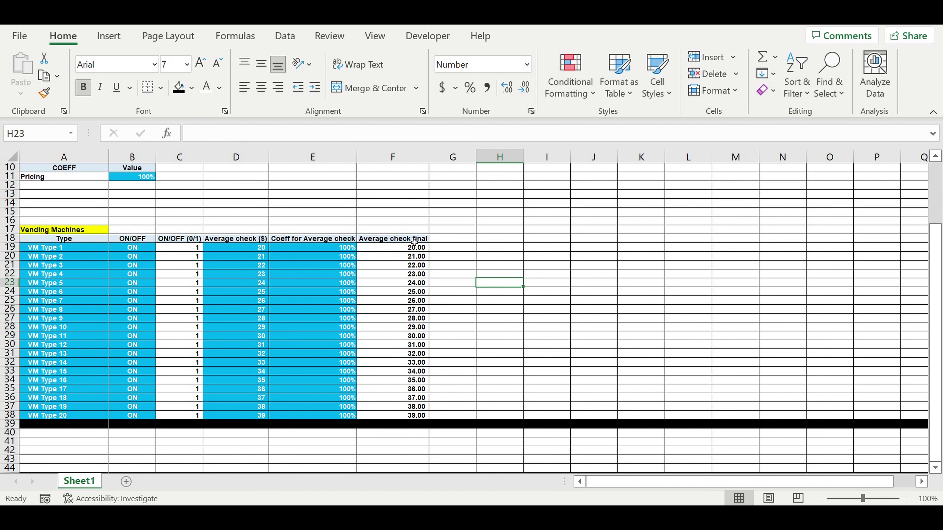
- Copy the header into G18 and retitle it 'Direct expenses (% of average check'
click(414, 240)
drag(434, 247, 464, 245)
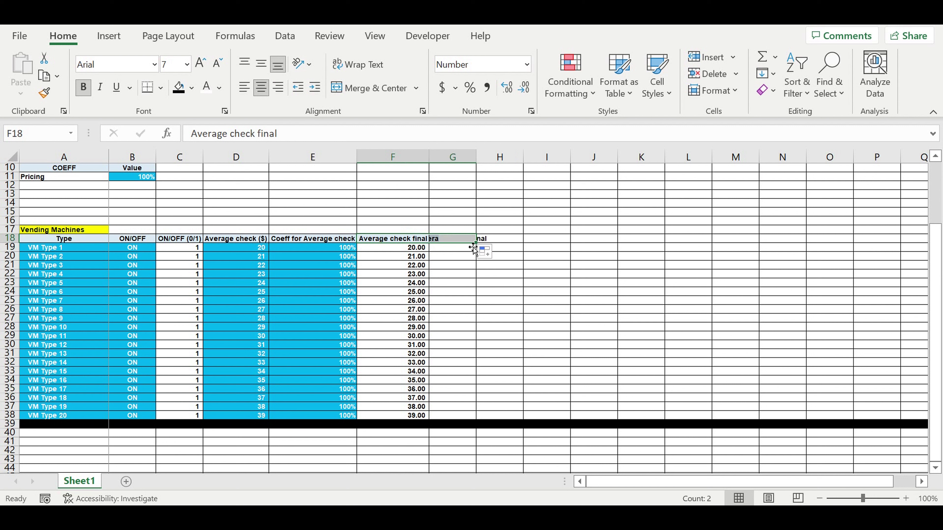
click(462, 242)
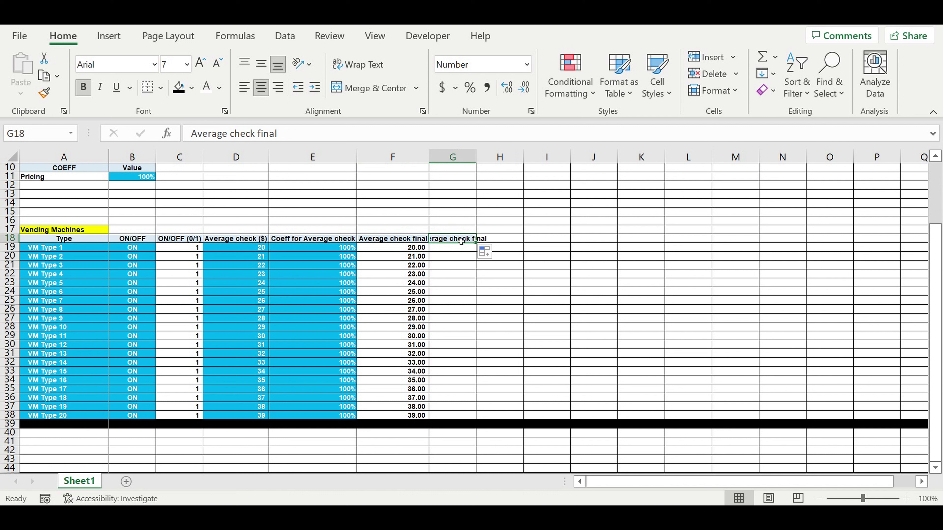
text(Dir)
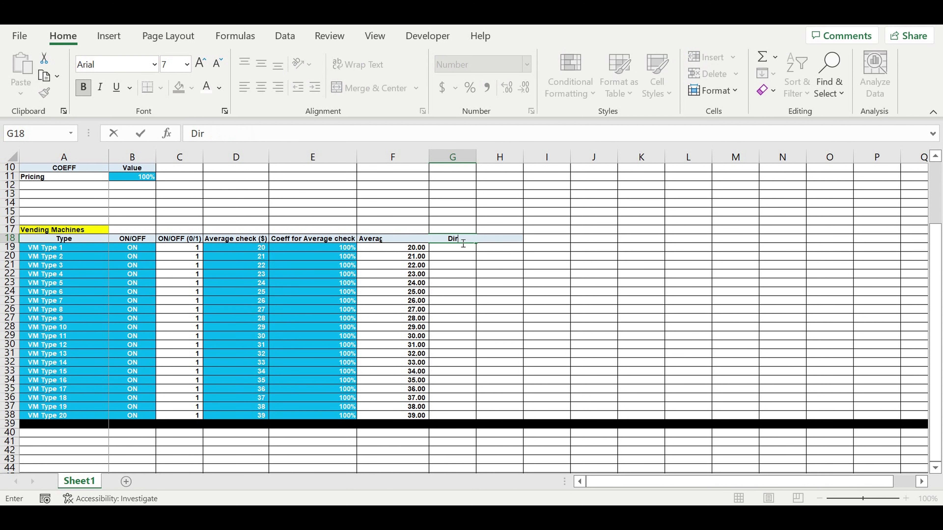
text(ect expenses (%)
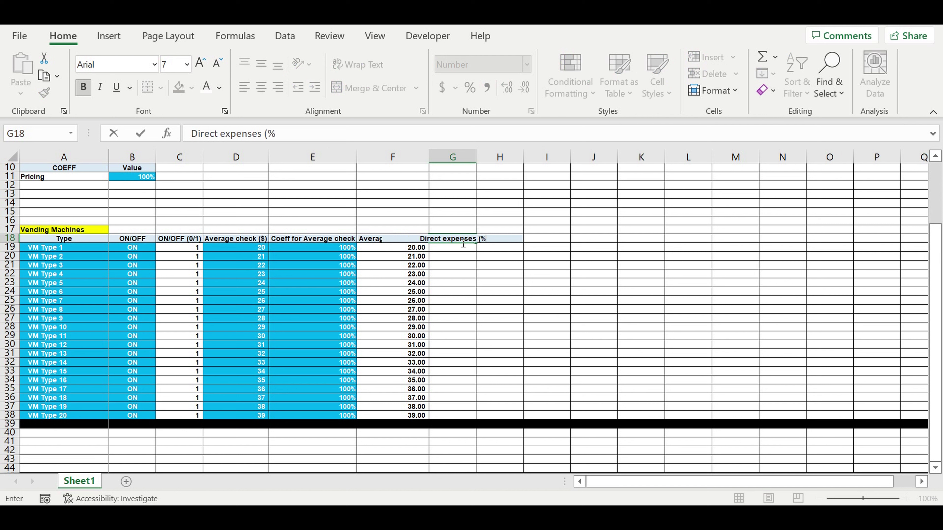
text( of aver)
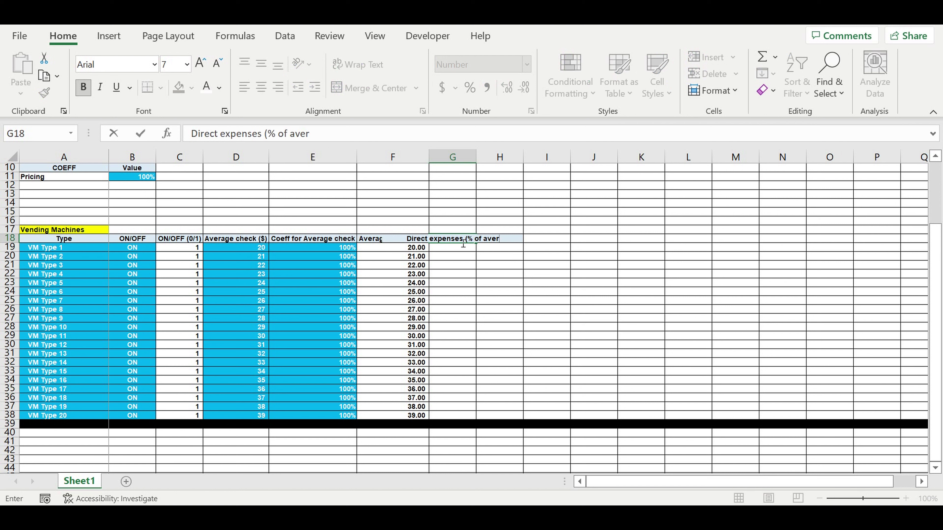
text(age check)
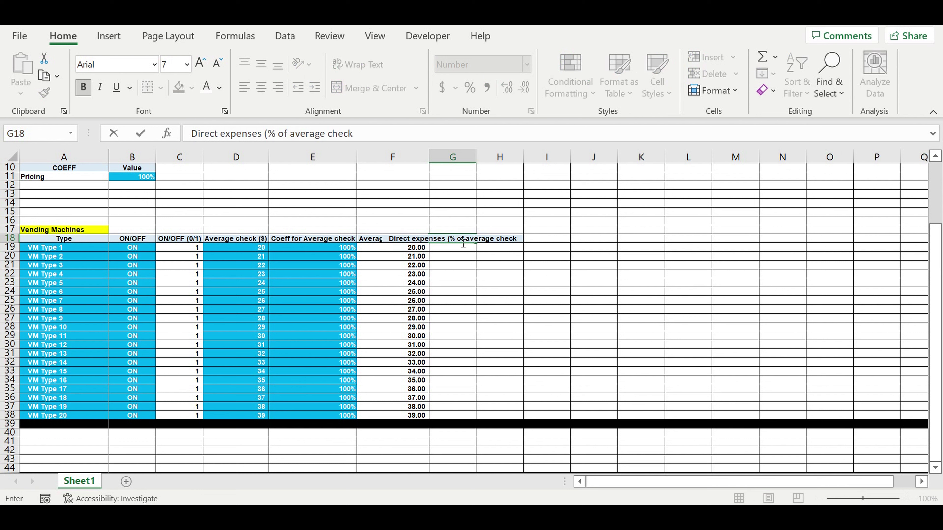
key(Return)
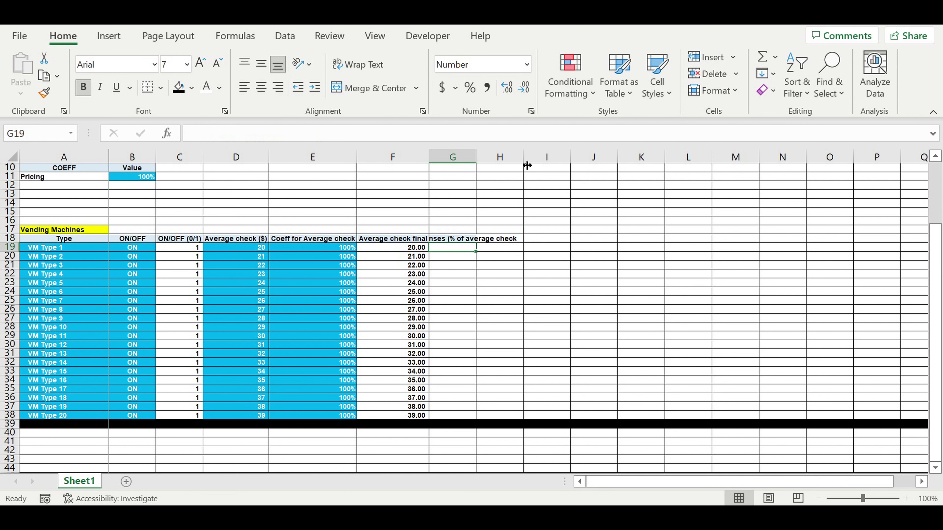
drag(527, 165, 523, 168)
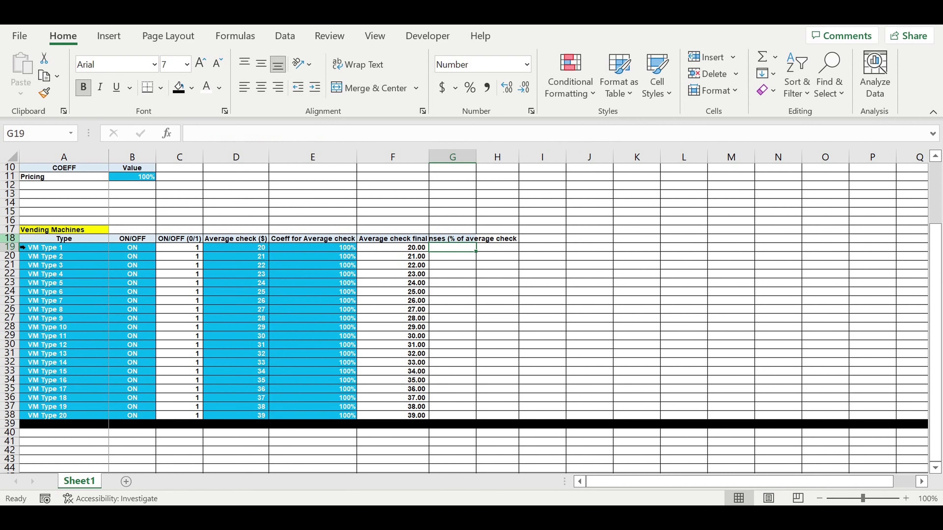
- Center the row 18 headers horizontally and vertically, with wrap text turned on
click(19, 238)
right_click(17, 238)
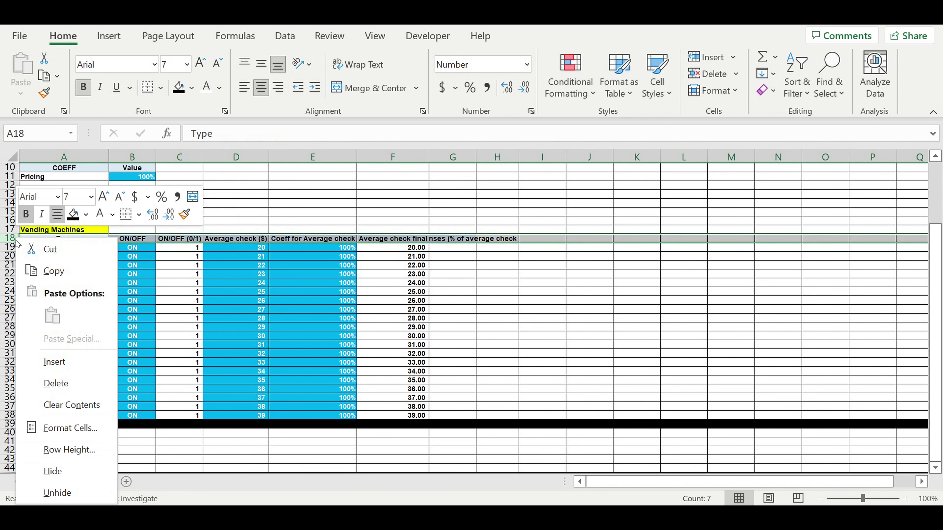
click(86, 429)
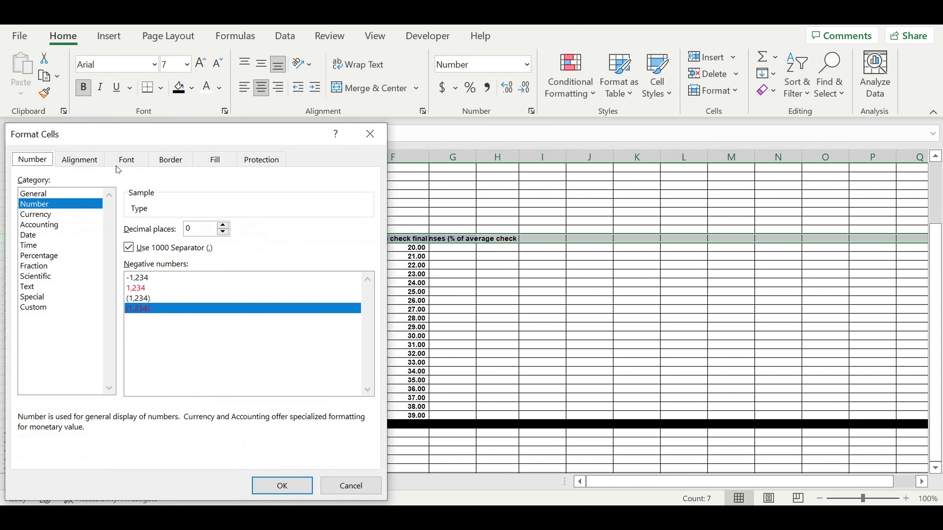
click(89, 163)
click(119, 211)
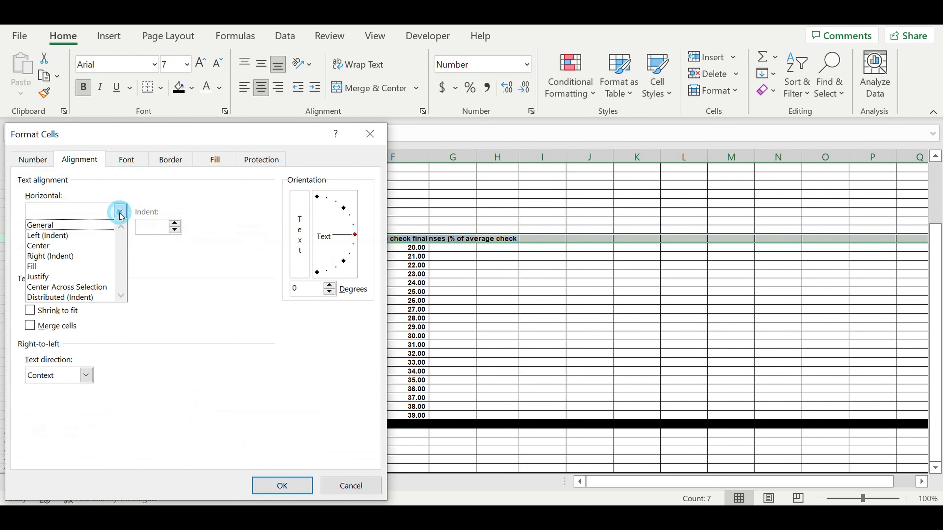
click(56, 246)
click(120, 242)
click(53, 263)
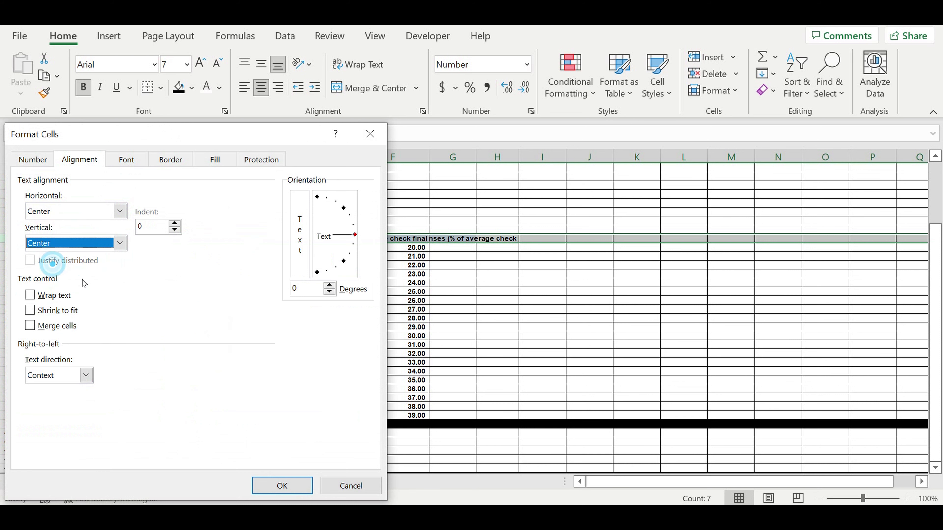
click(42, 295)
click(282, 485)
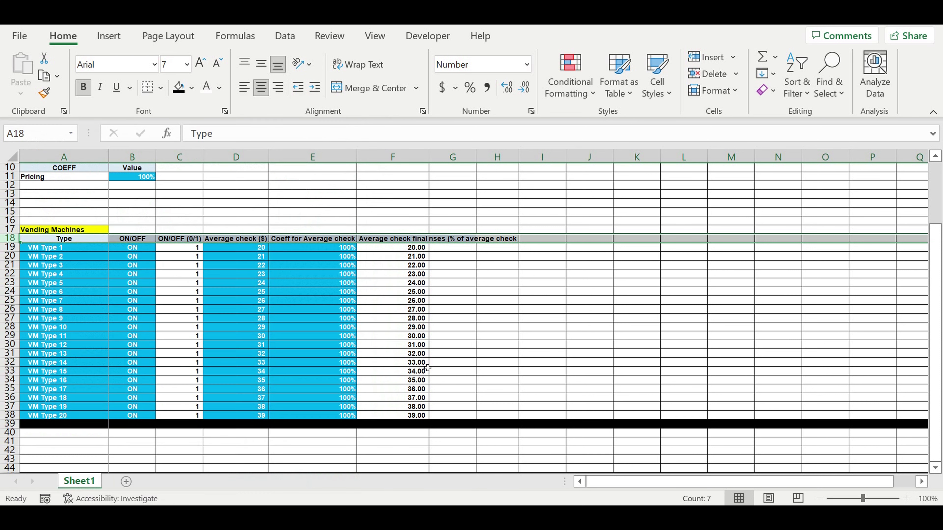
- Narrow the Average check ($), Coeff for Average check and Average check final columns
click(412, 353)
drag(268, 160, 186, 166)
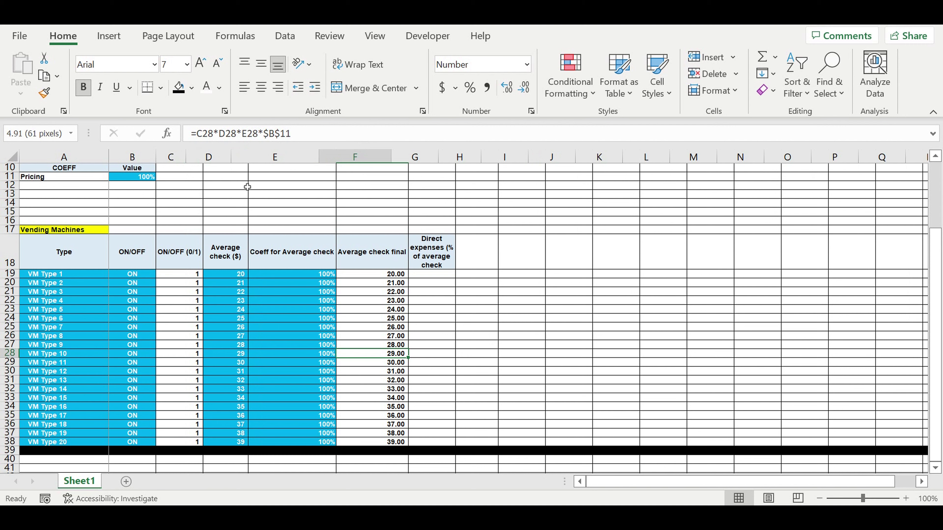
click(274, 213)
drag(318, 159, 284, 169)
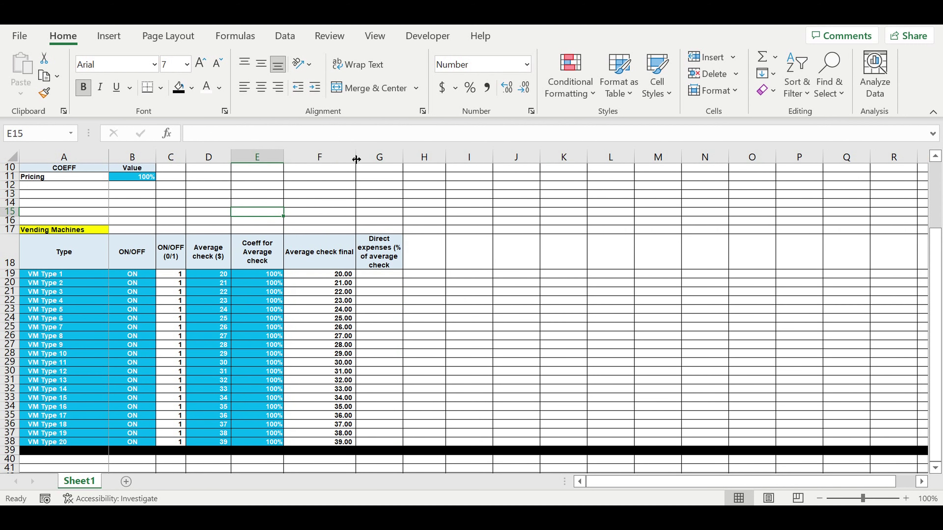
drag(356, 159, 330, 163)
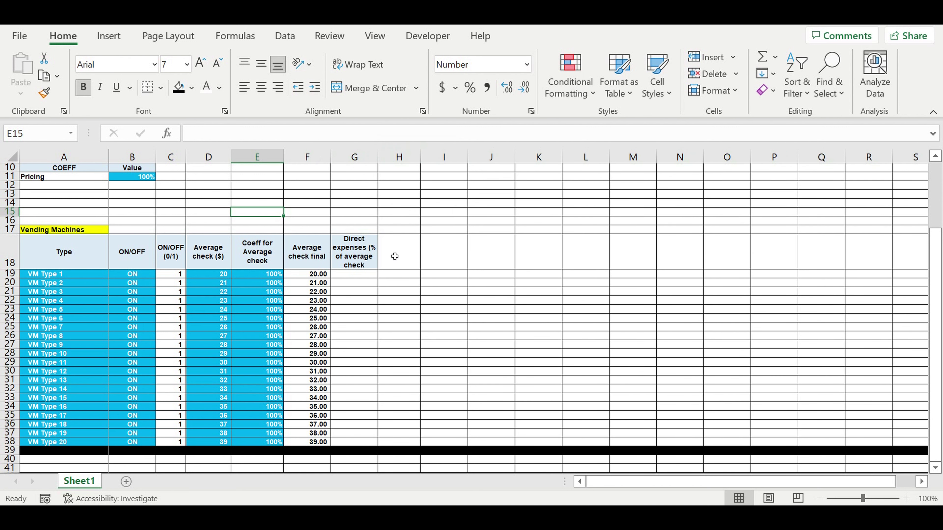
click(359, 247)
click(362, 277)
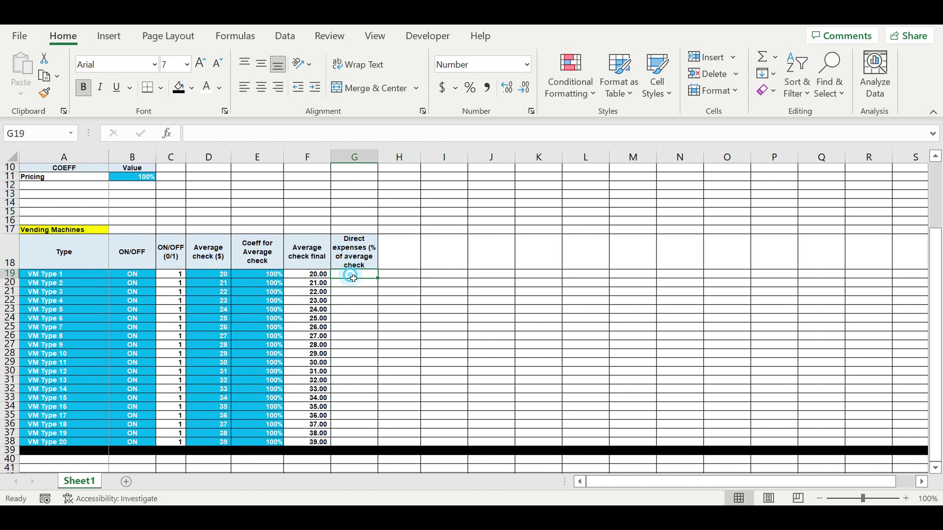
- Format G19:G38 as percentages with a light-blue fill
drag(354, 278, 369, 449)
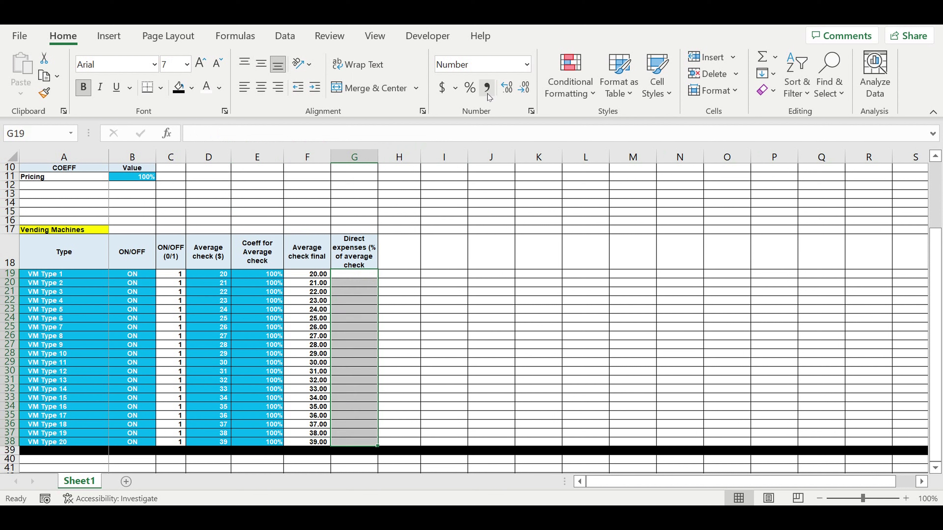
click(470, 88)
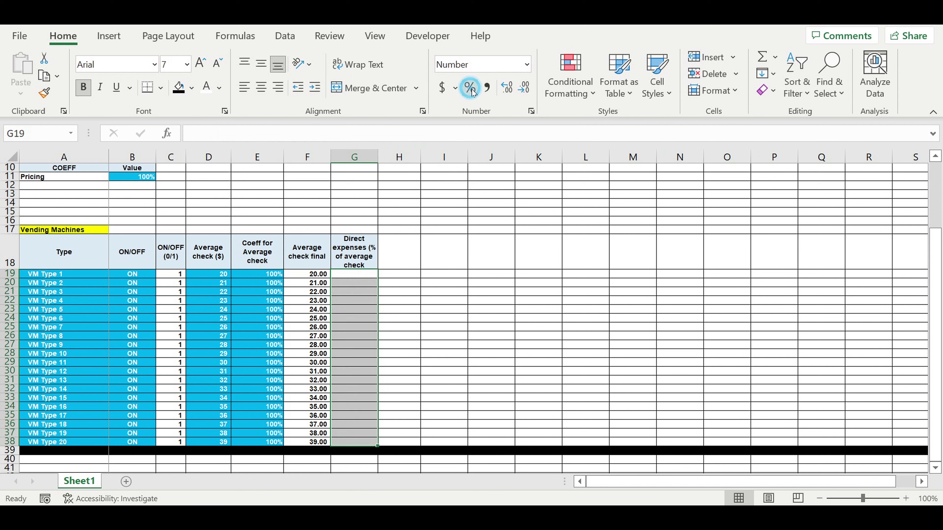
click(191, 88)
click(254, 225)
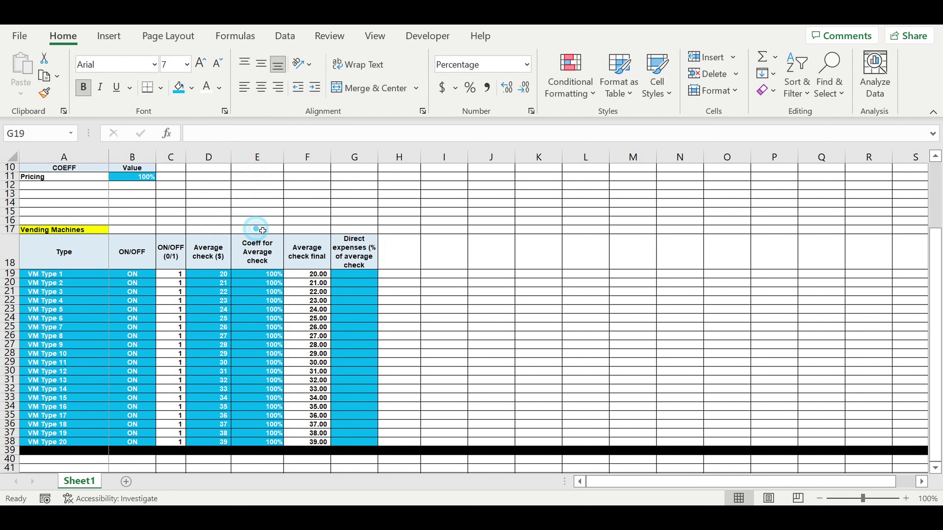
- Enter 30% in G19 and fill it down to G38
click(362, 275)
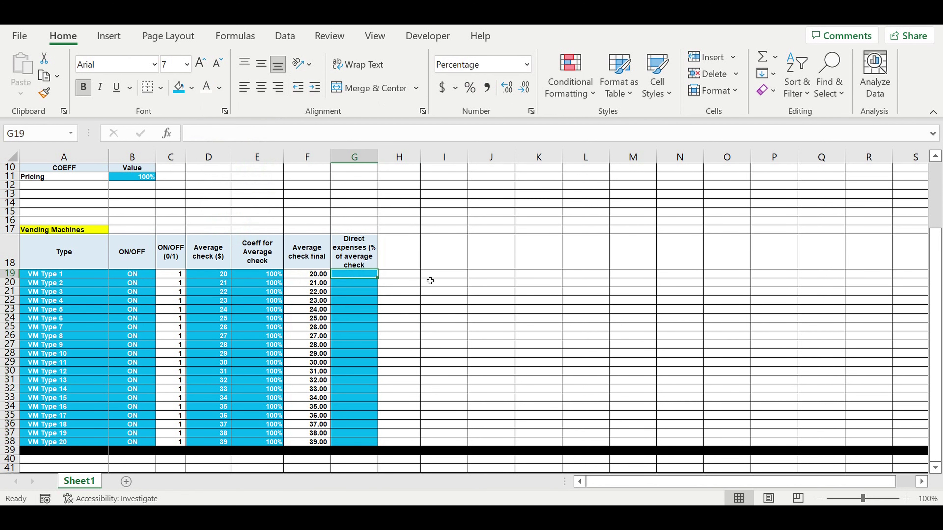
text(30)
key(Return)
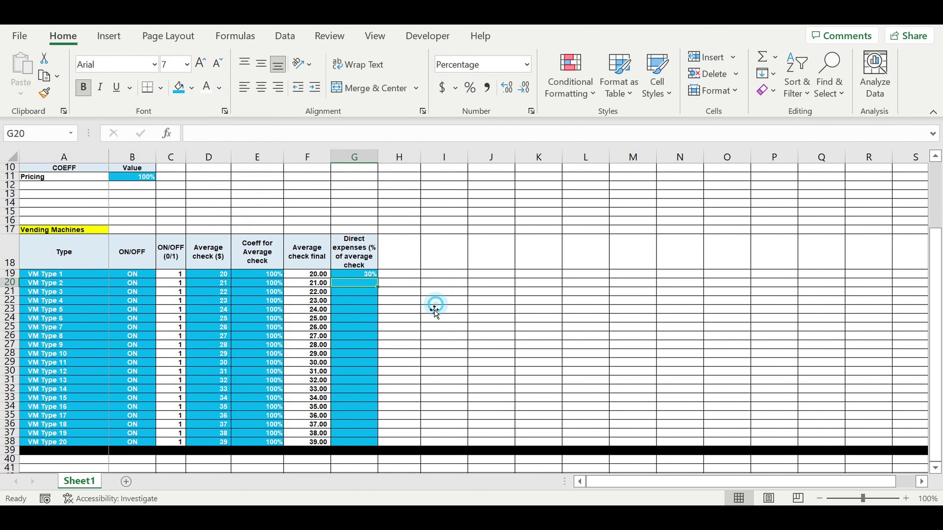
click(441, 301)
click(355, 276)
drag(381, 283, 389, 444)
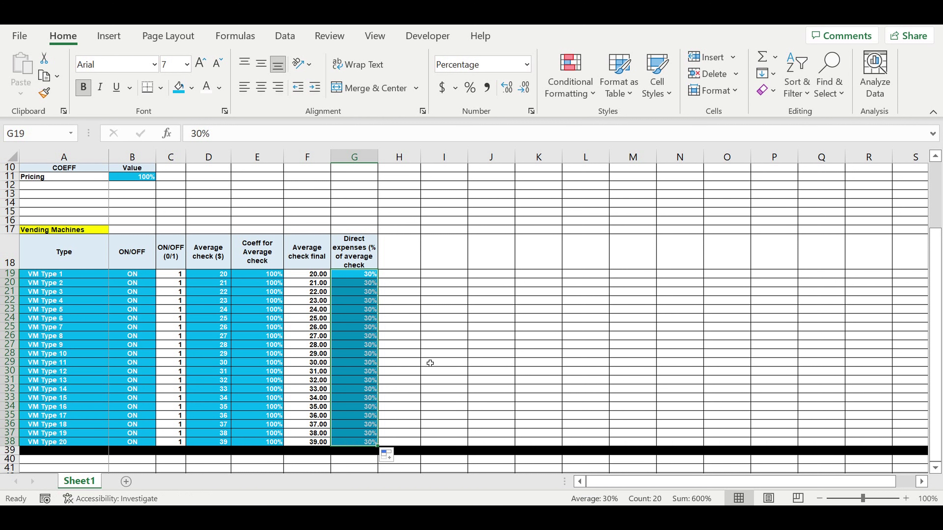
click(430, 355)
drag(356, 279, 372, 440)
- Copy the G18 header into H18 and retitle it 'Direct expenses ($/check)'
click(445, 334)
click(367, 263)
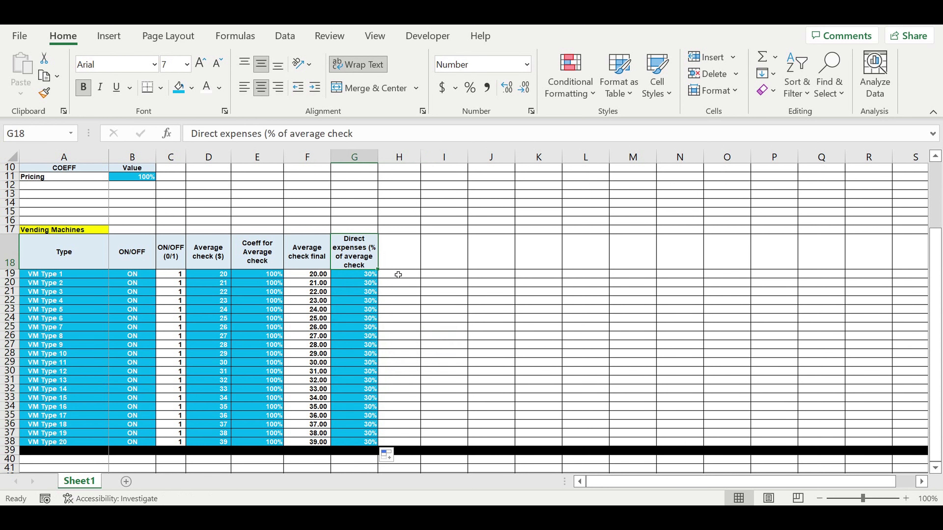
drag(381, 274, 408, 267)
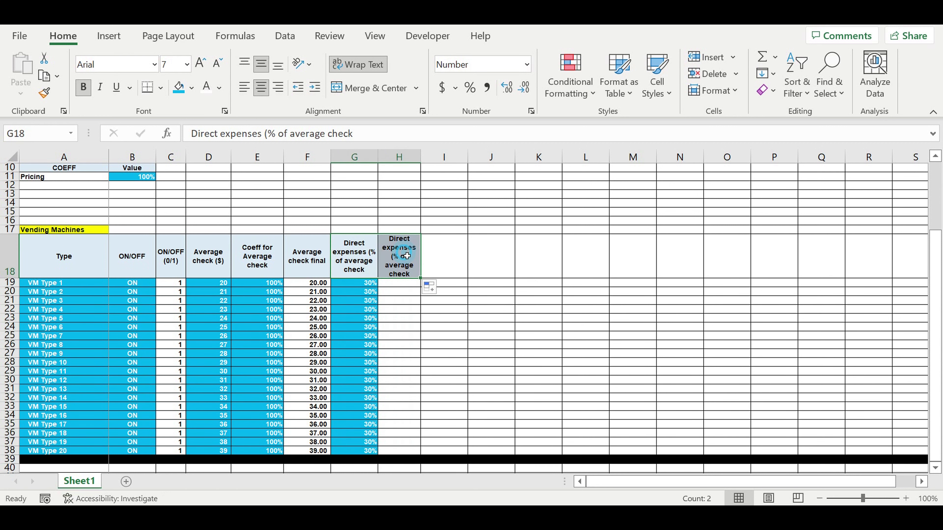
click(409, 259)
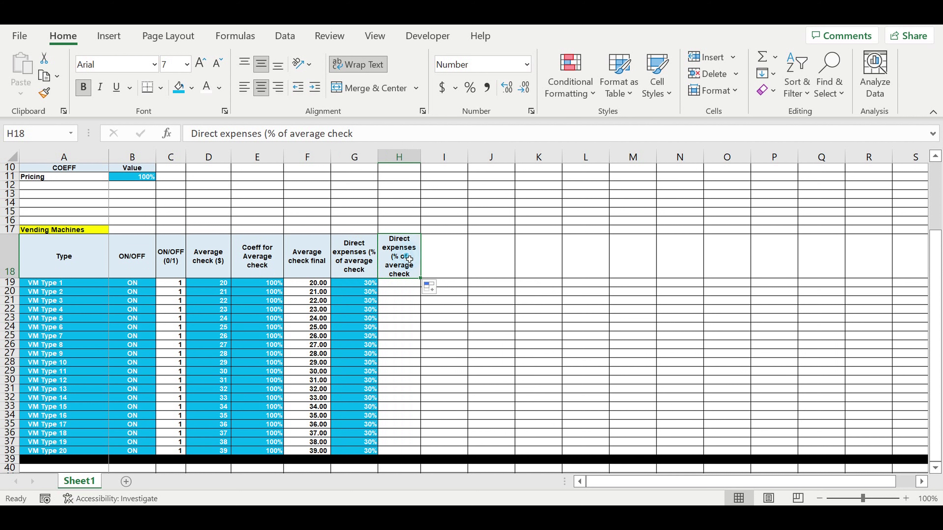
text(Direct)
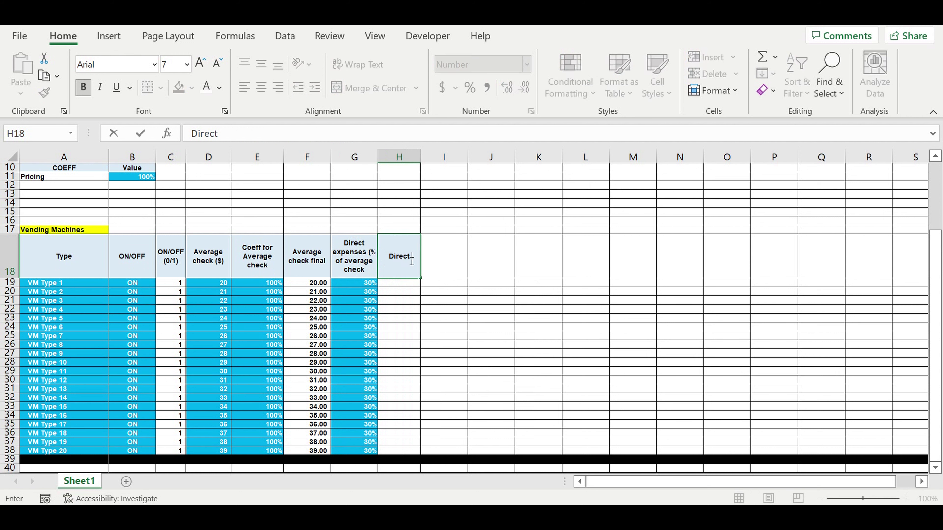
text( expr)
key(BackSpace)
text(enses)
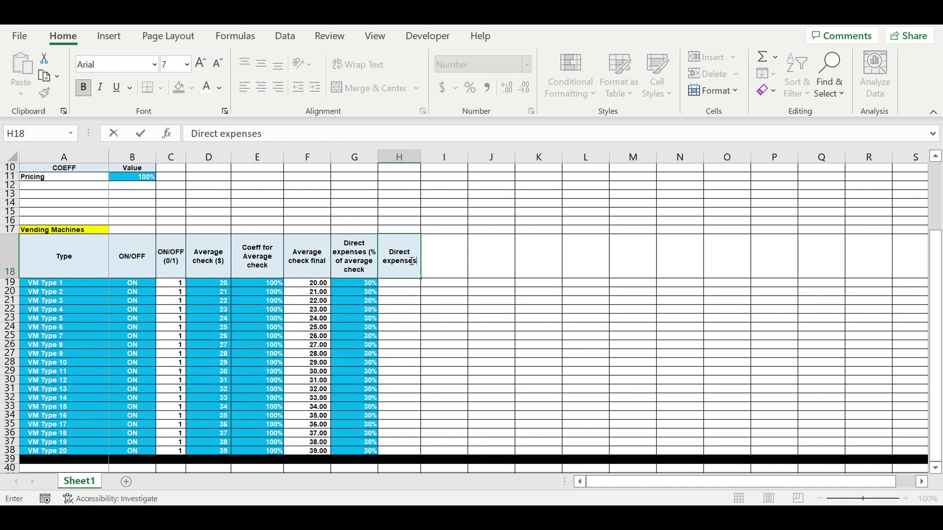
text( ($/)
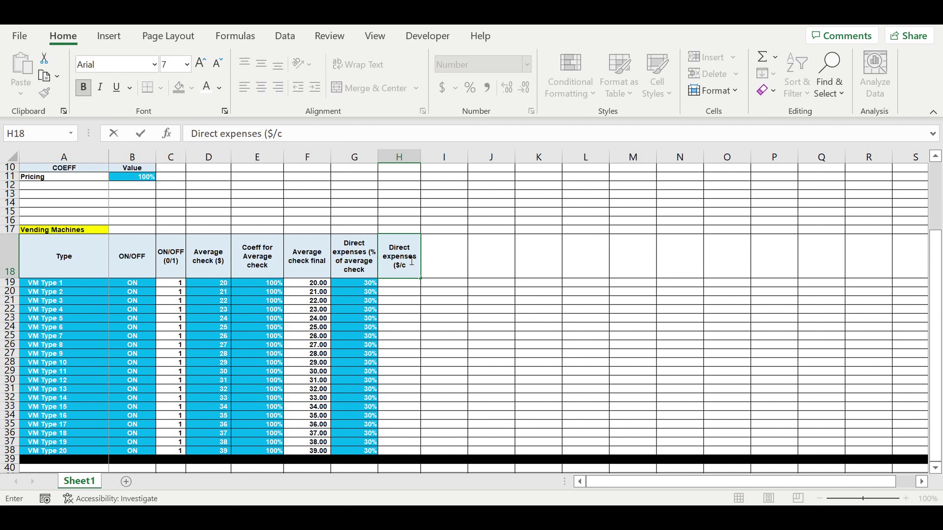
text(check))
key(Return)
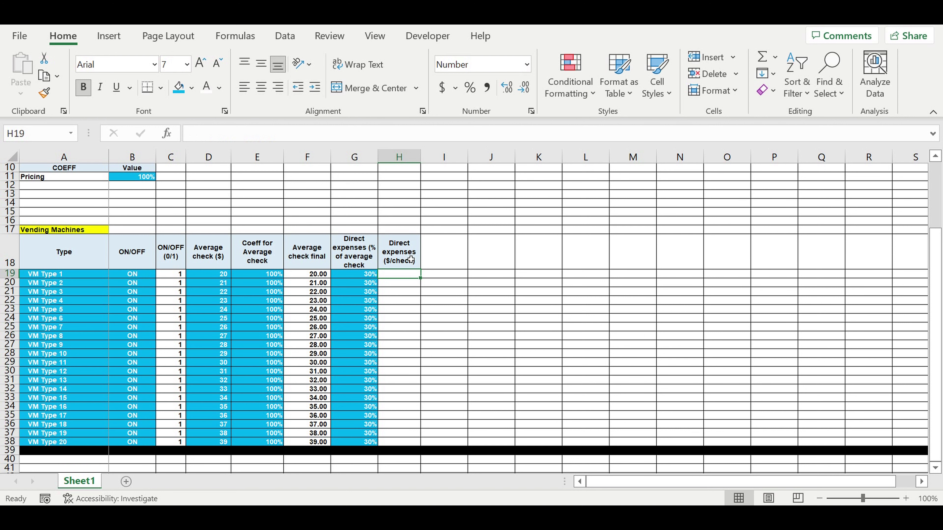
- Enter =F19*G19 in H19 with two decimals and fill it down to H38
click(416, 305)
click(393, 275)
text(=)
click(311, 275)
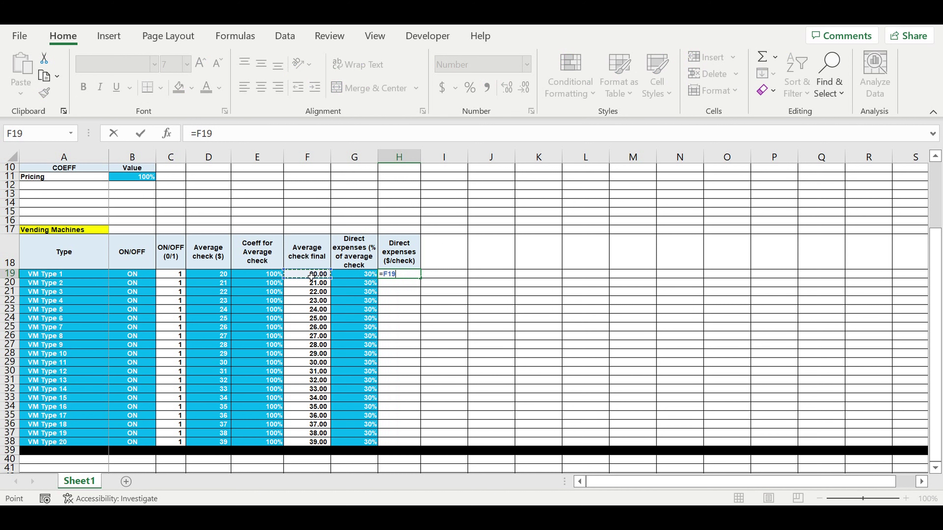
text(*)
click(355, 276)
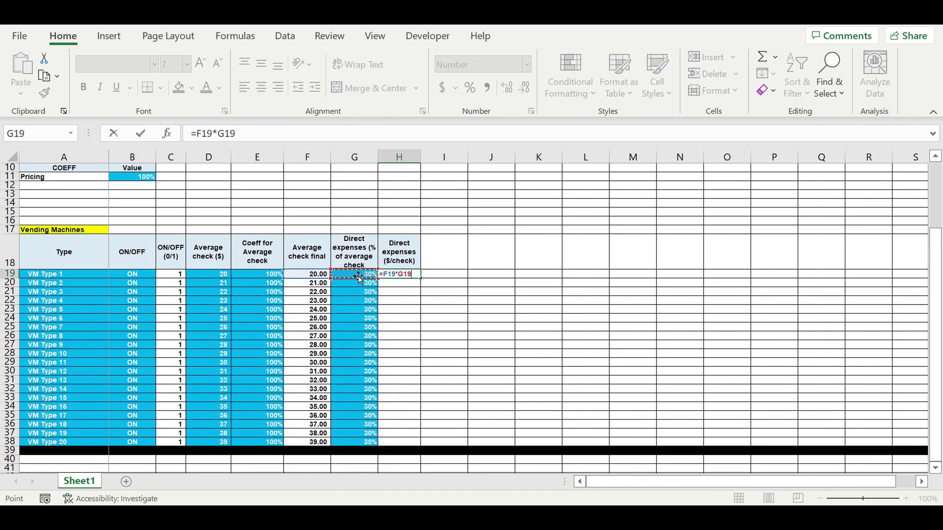
key(Return)
click(405, 277)
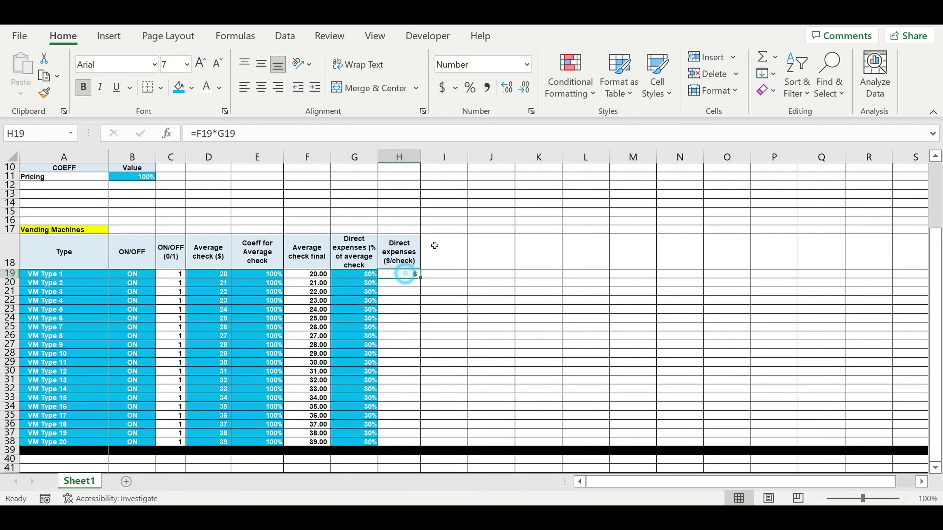
click(509, 85)
click(507, 88)
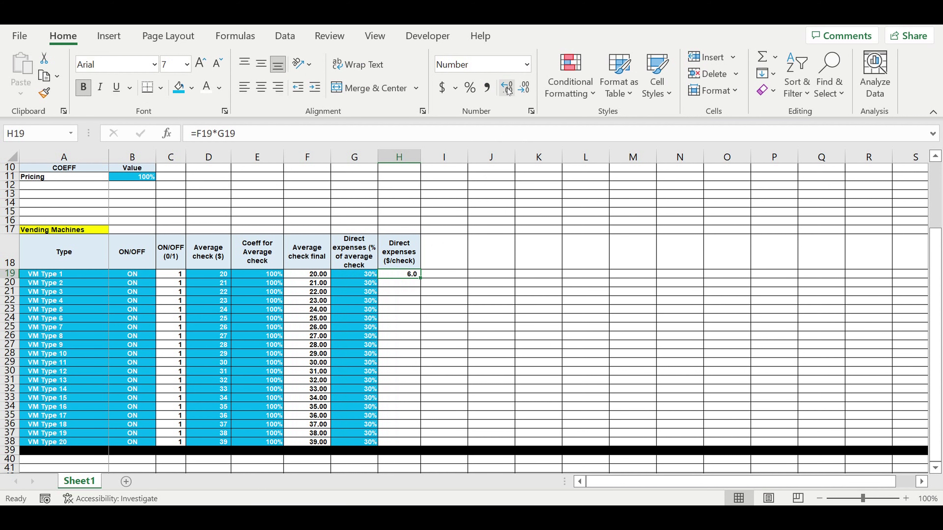
drag(424, 283, 421, 448)
click(494, 372)
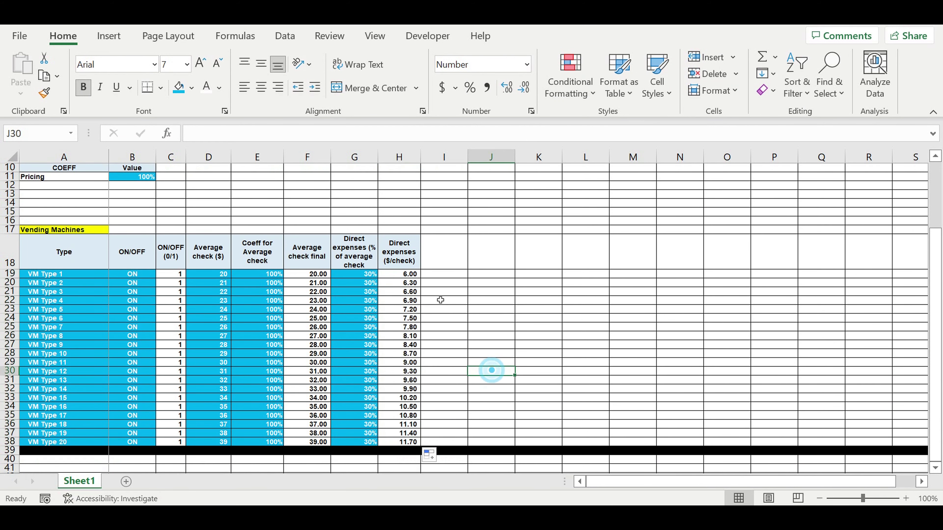
click(412, 260)
- Copy the header into I18 and retitle it 'Coeff for direct expenses'
drag(425, 274, 448, 274)
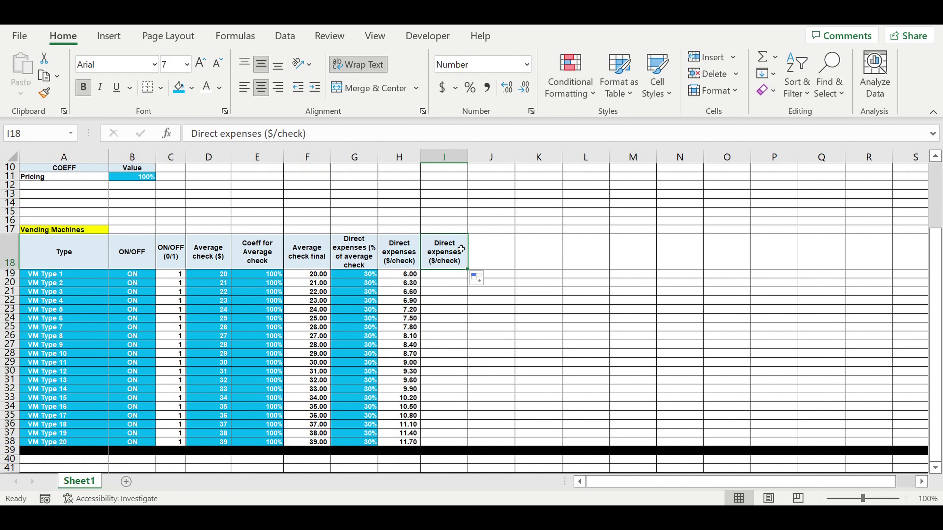
text(Coeff)
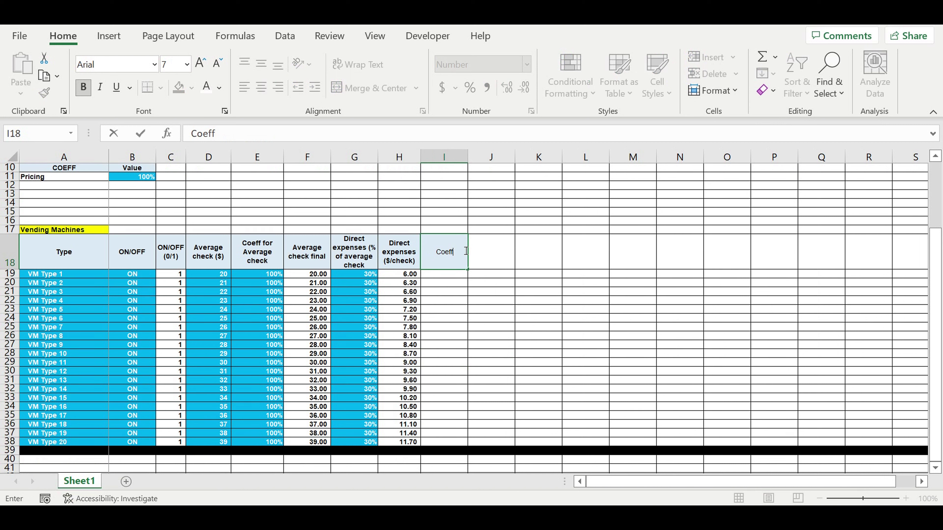
text( for direct expr)
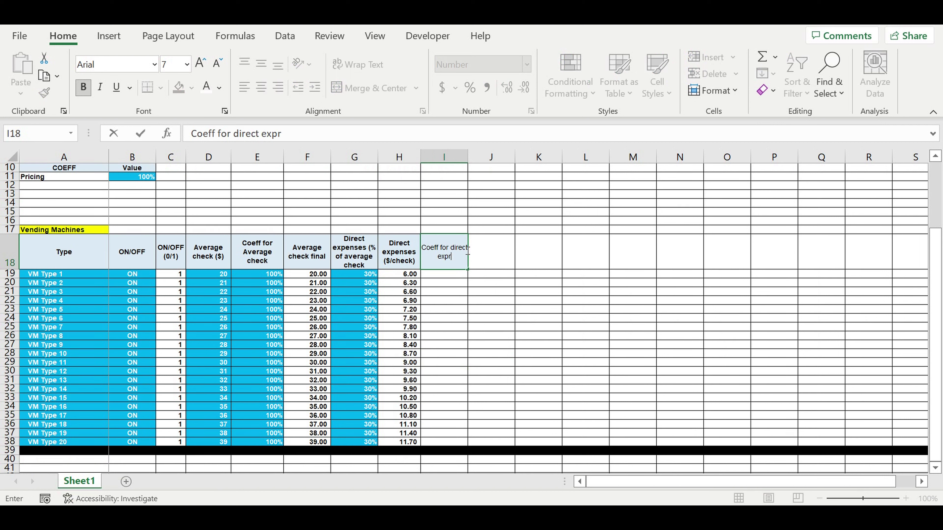
key(BackSpace)
text(enses)
key(Return)
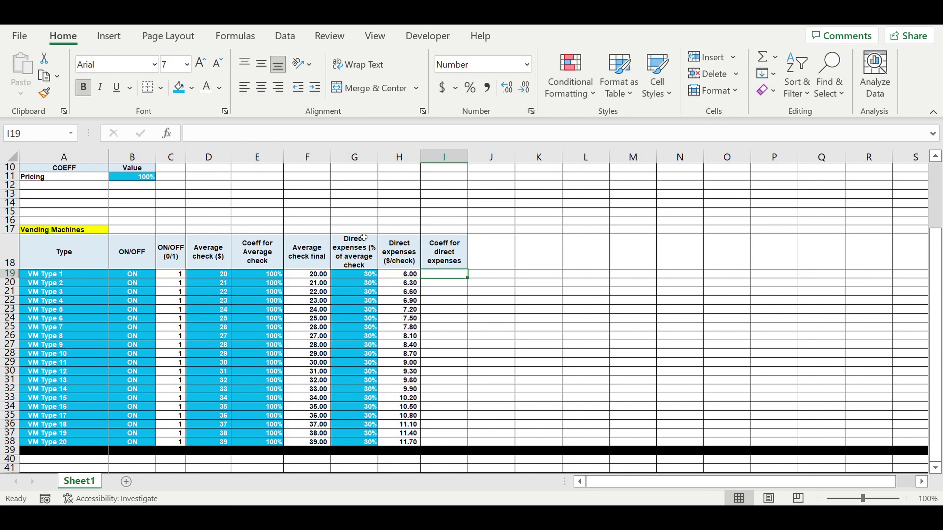
- Fill I19:I38 with a blue-filled 100% and type 'Direct expenses' below Pricing
text(1)
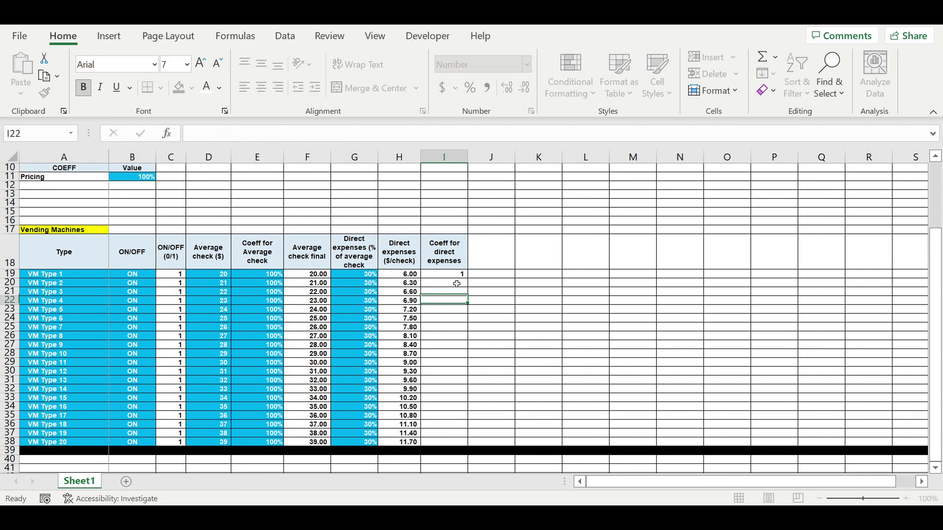
key(Return)
click(453, 273)
click(469, 88)
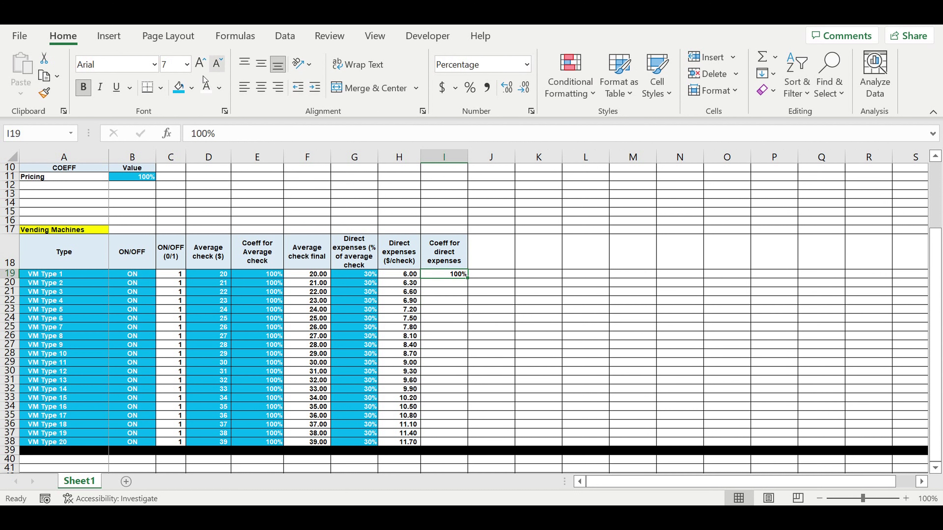
click(177, 88)
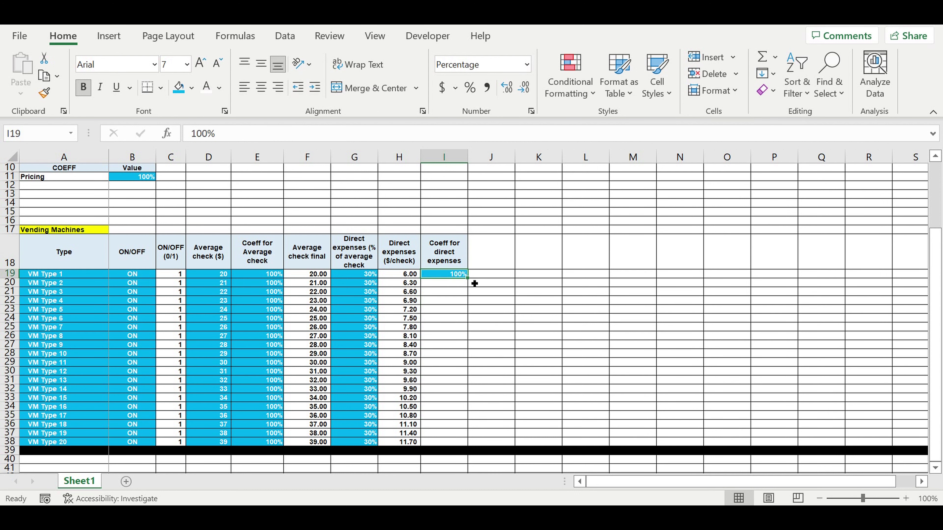
drag(473, 281, 480, 457)
click(529, 384)
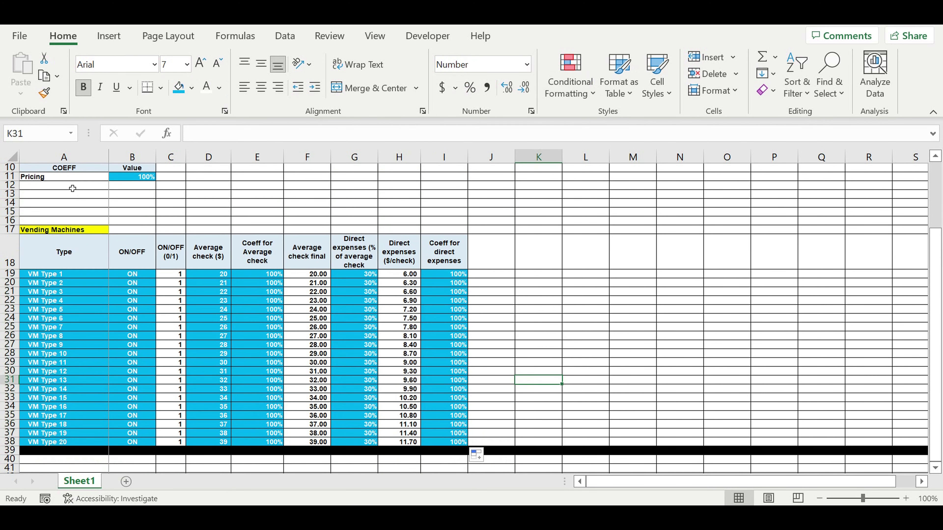
click(59, 188)
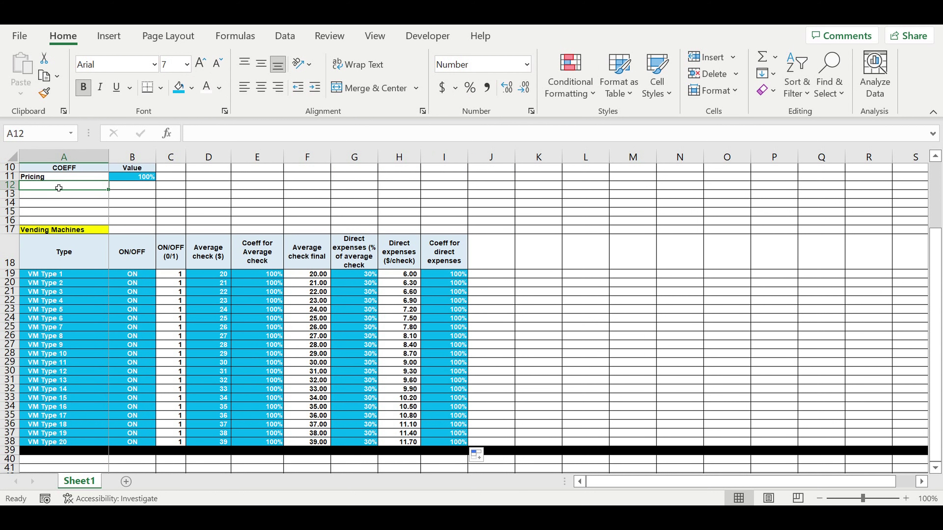
text(Direct e)
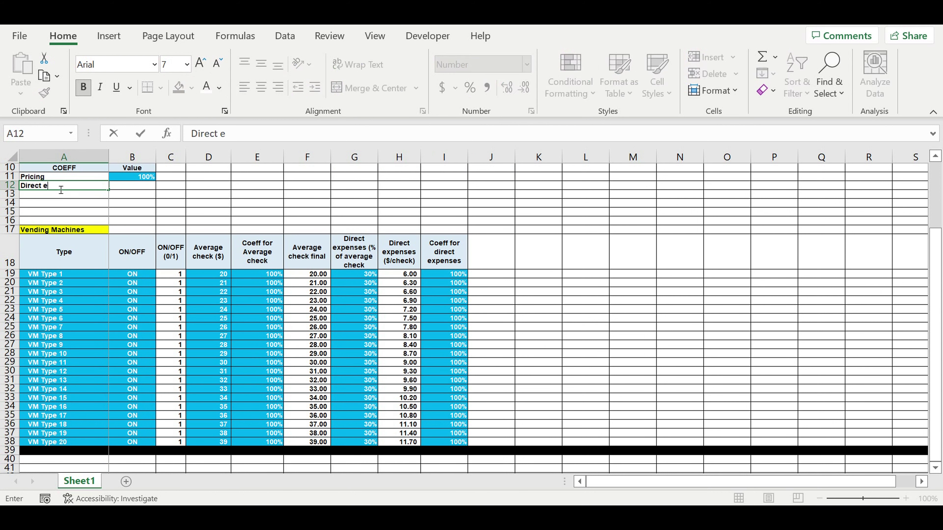
text(xpenses)
- Confirm the Direct expenses label and copy Pricing's 100% into its row
key(Return)
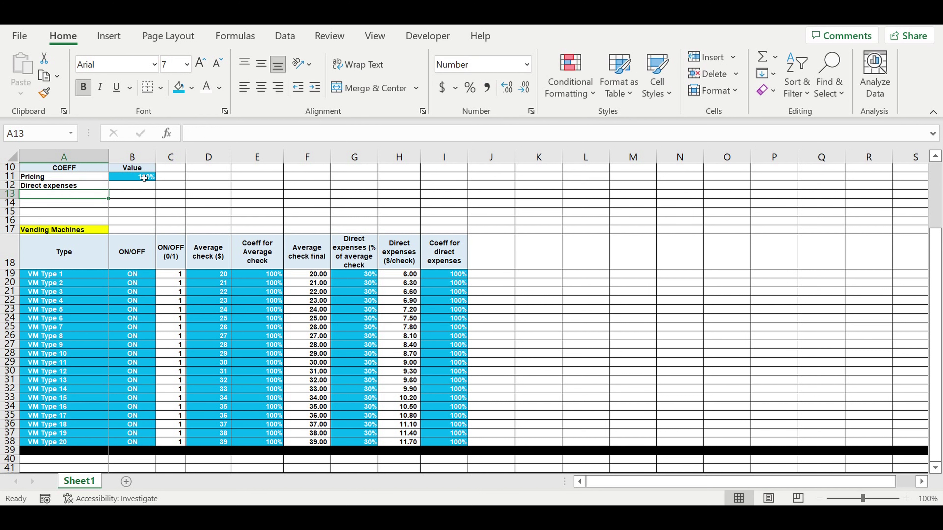
click(150, 178)
drag(158, 191, 164, 196)
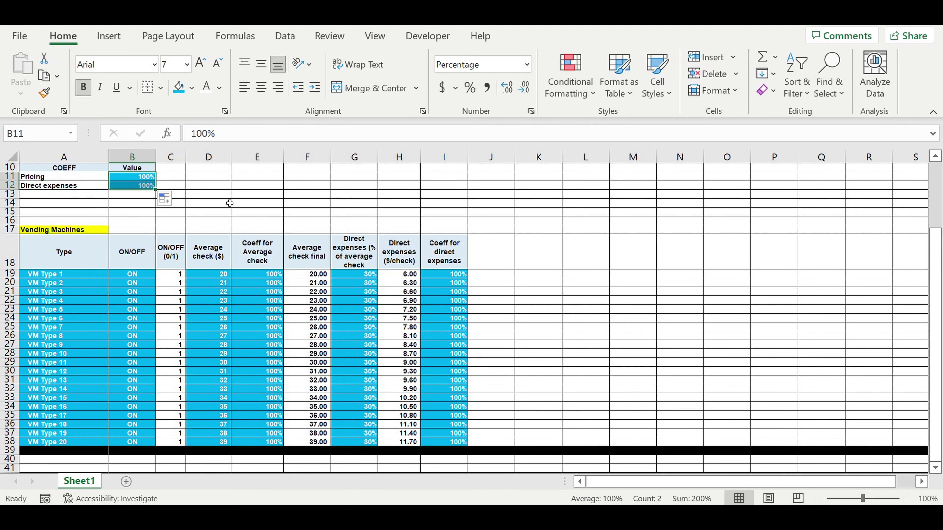
click(556, 312)
- Copy the Coeff for direct expenses header into J18
click(455, 255)
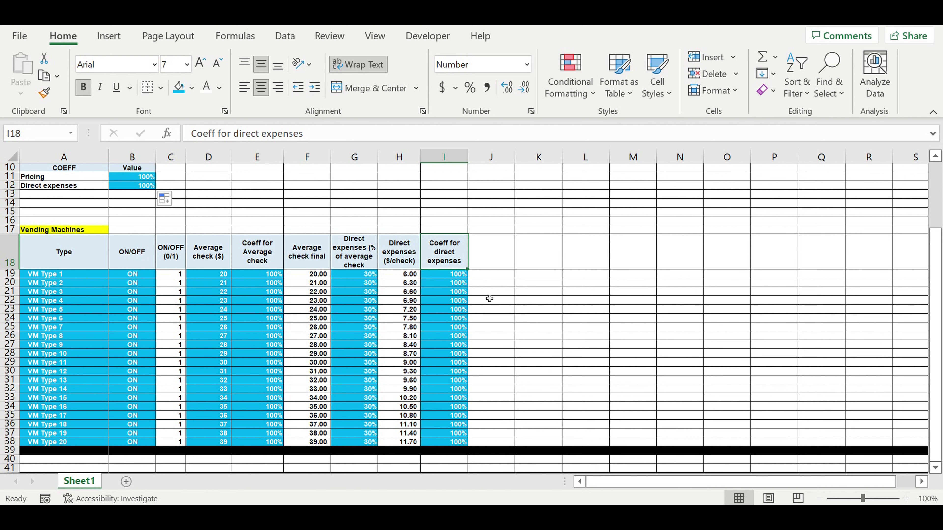
drag(471, 271, 517, 270)
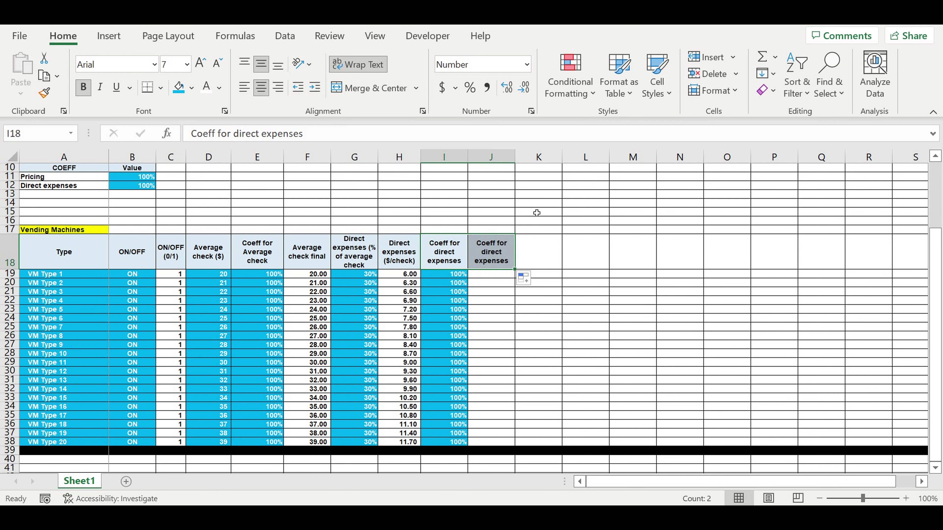
click(492, 275)
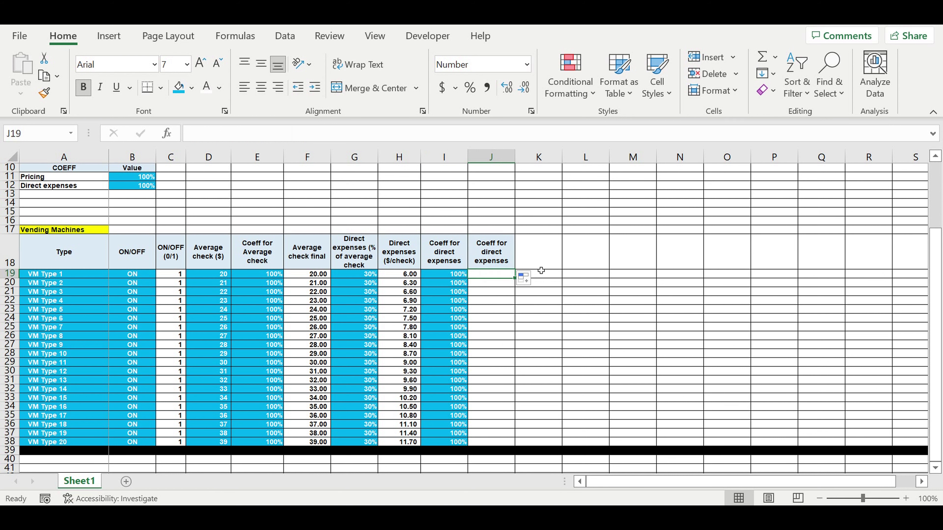
- Retitle J18 'Direct expenses final ($/check)'
click(507, 256)
text(Direct expen)
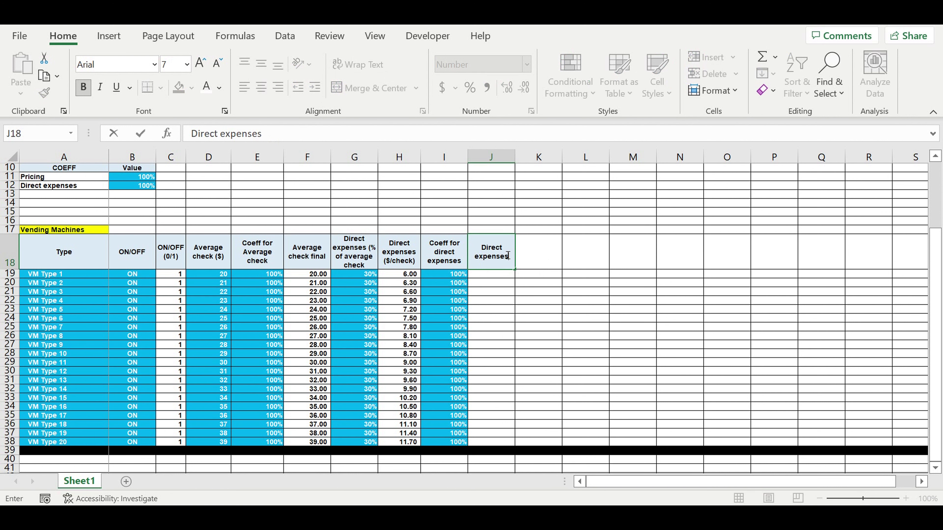
text(final)
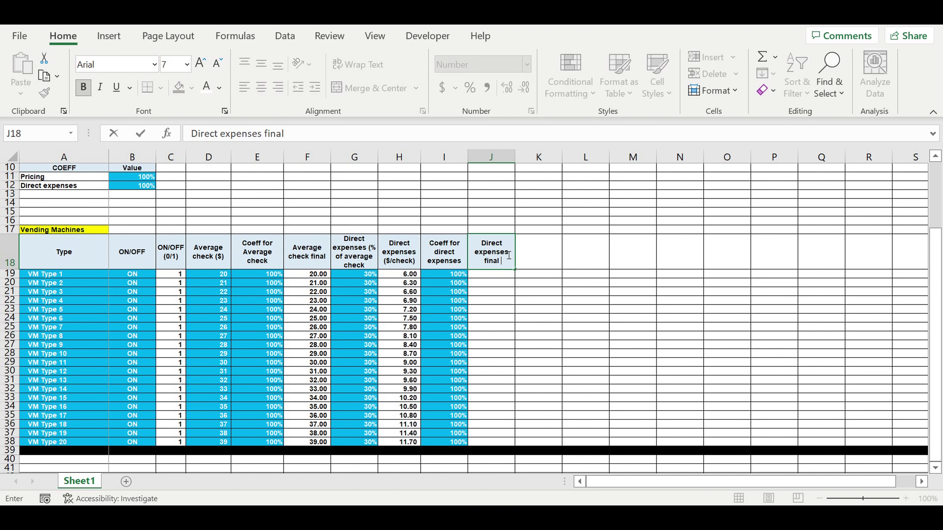
text( ($/check))
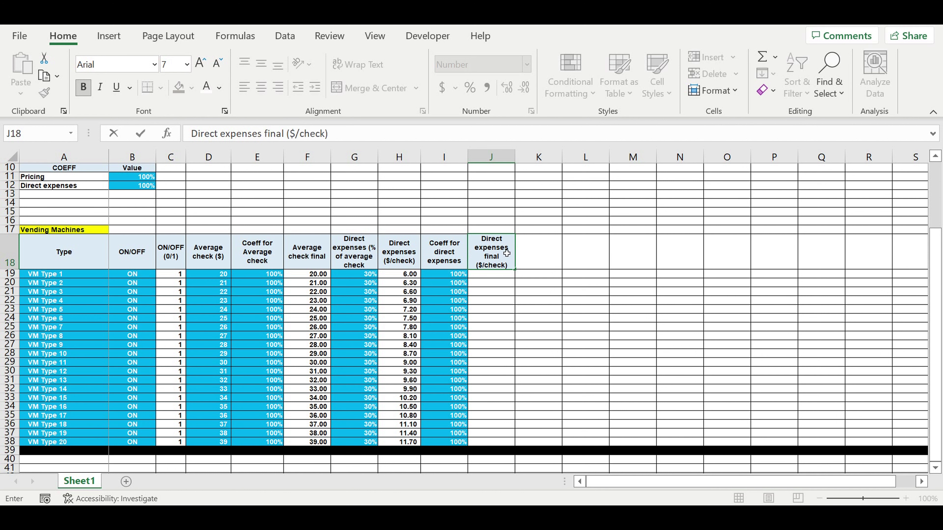
key(Return)
- Enter =H19*I19*$B$12 in J19, locking the Direct expenses coefficient cell B12
text(=)
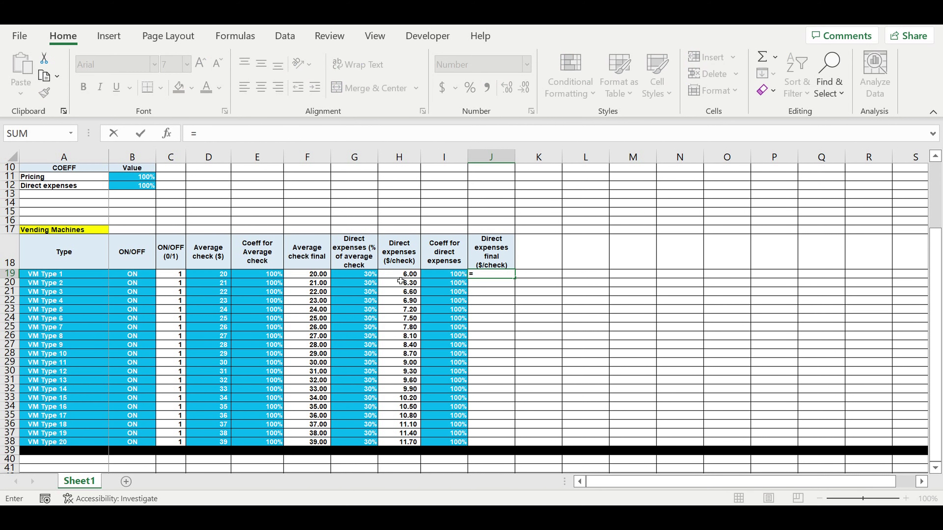
click(400, 277)
text(*)
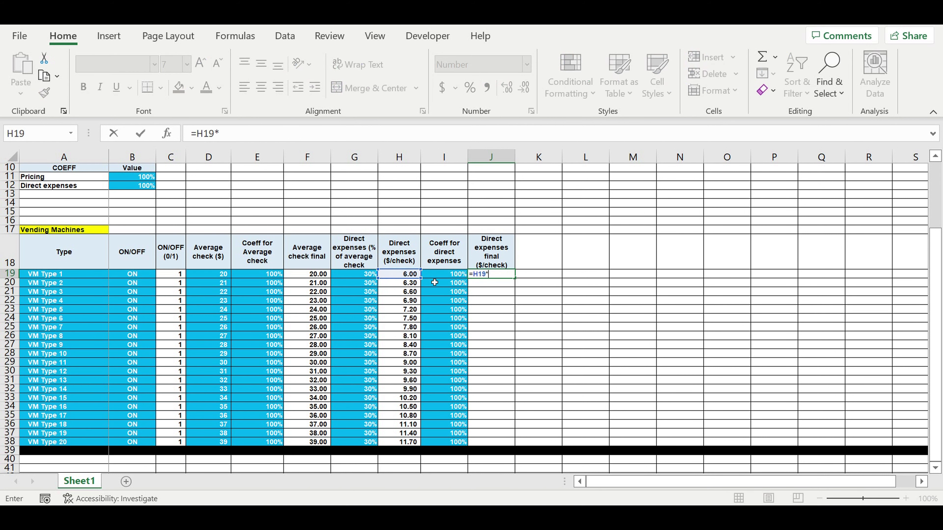
click(453, 276)
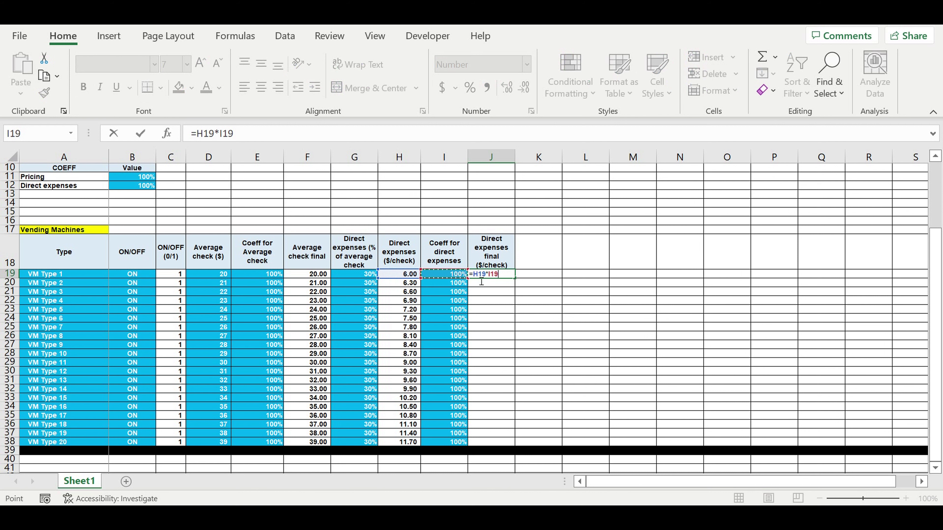
text(*)
click(150, 188)
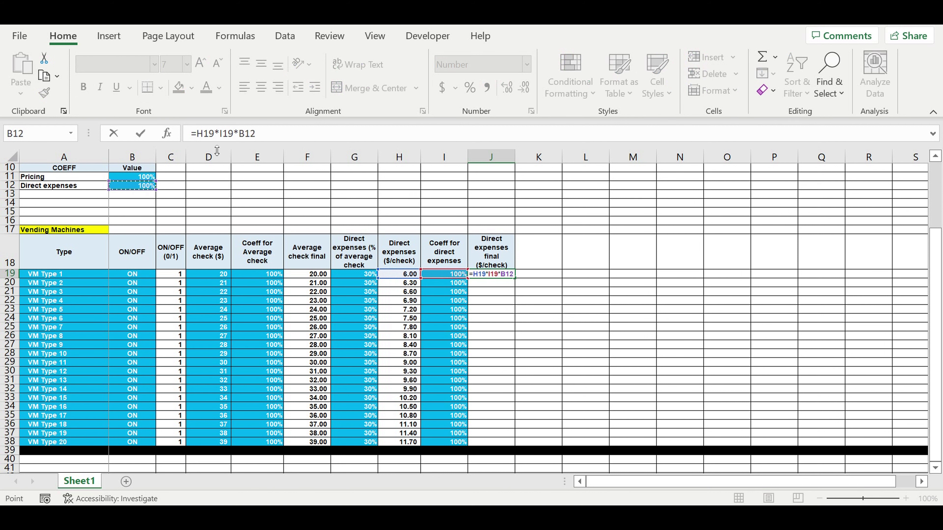
click(239, 134)
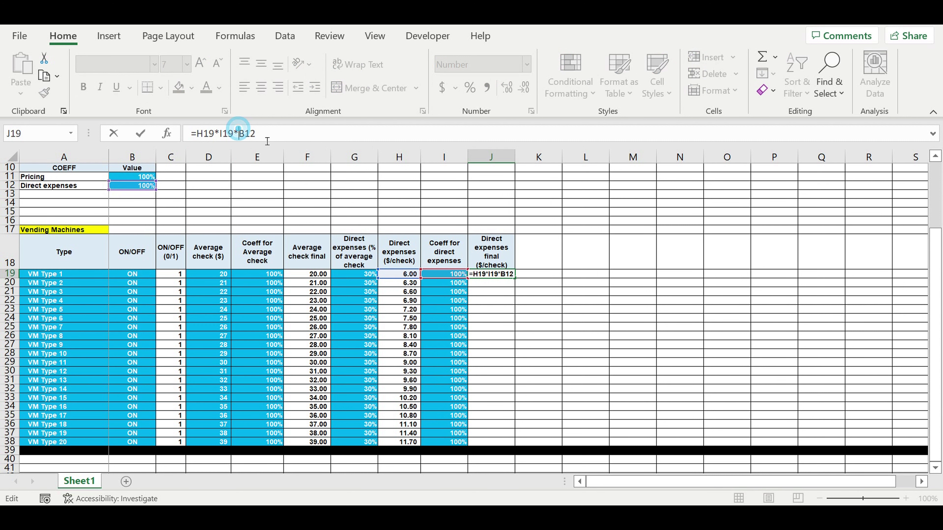
text($)
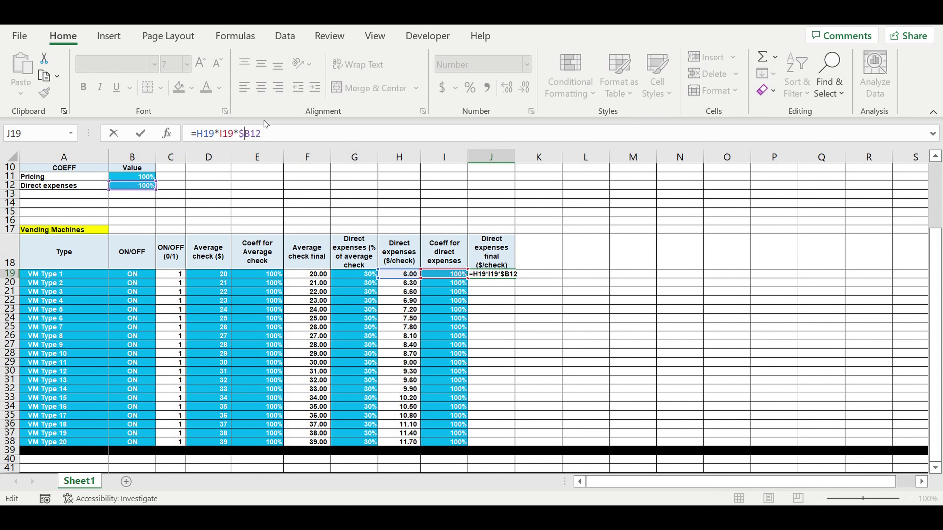
key(Right)
text($)
key(Return)
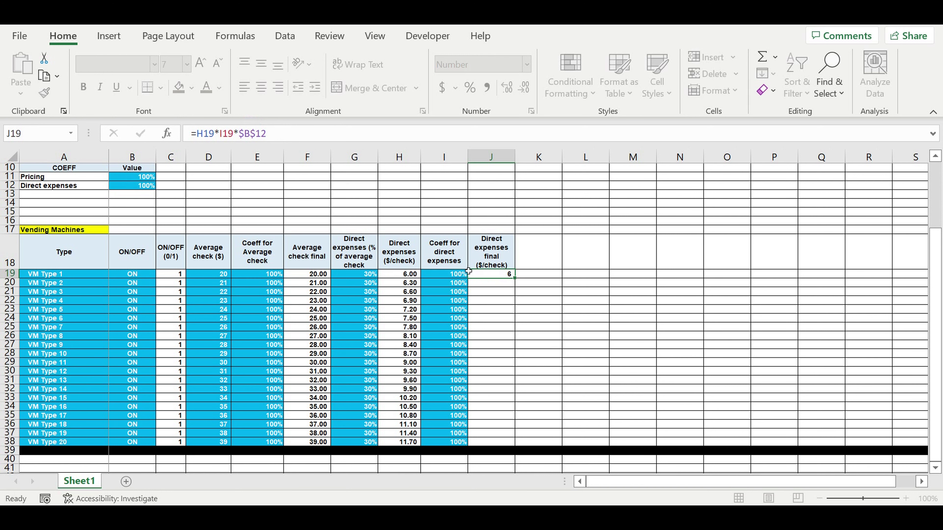
click(504, 273)
- Show J19 with two decimals and fill the formula down to VM Type 20
double_click(509, 88)
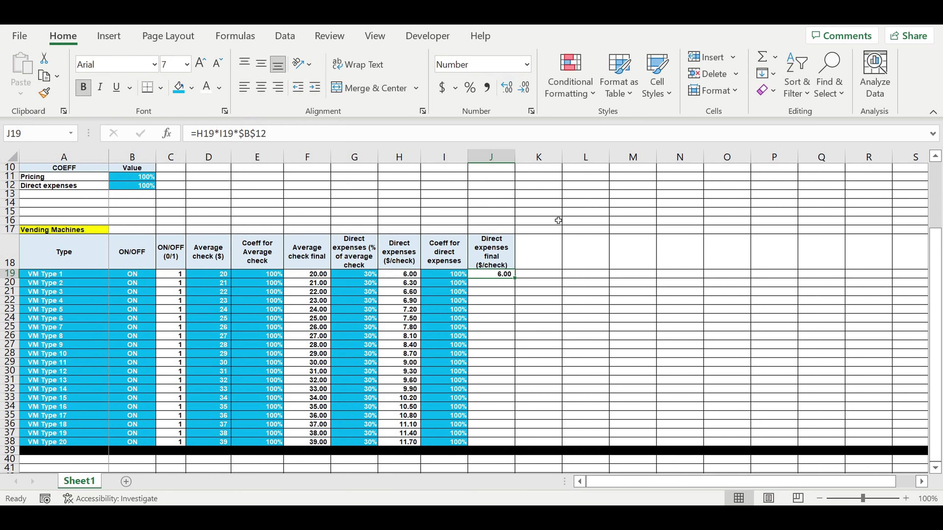
drag(521, 283, 526, 438)
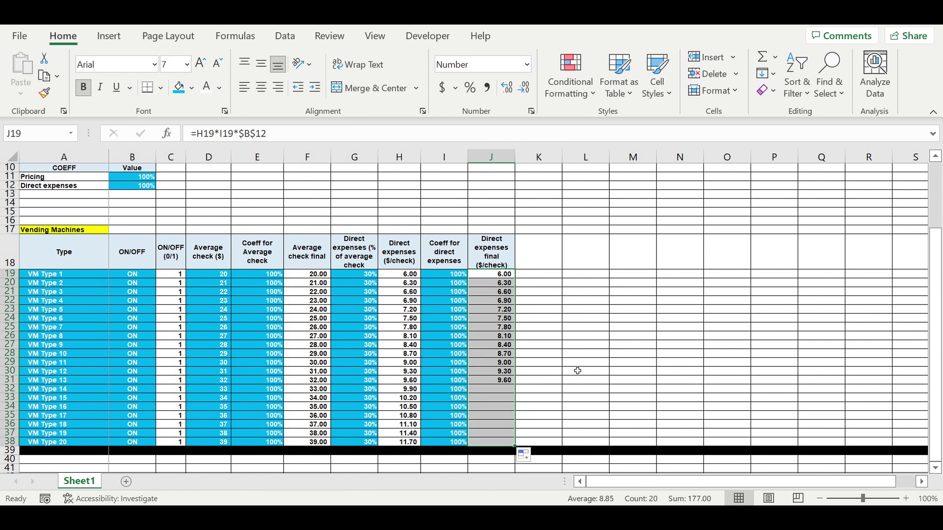
click(582, 355)
- Switch VM Types 13–20 OFF to check the final expenses zero out, then turn them back ON
click(135, 381)
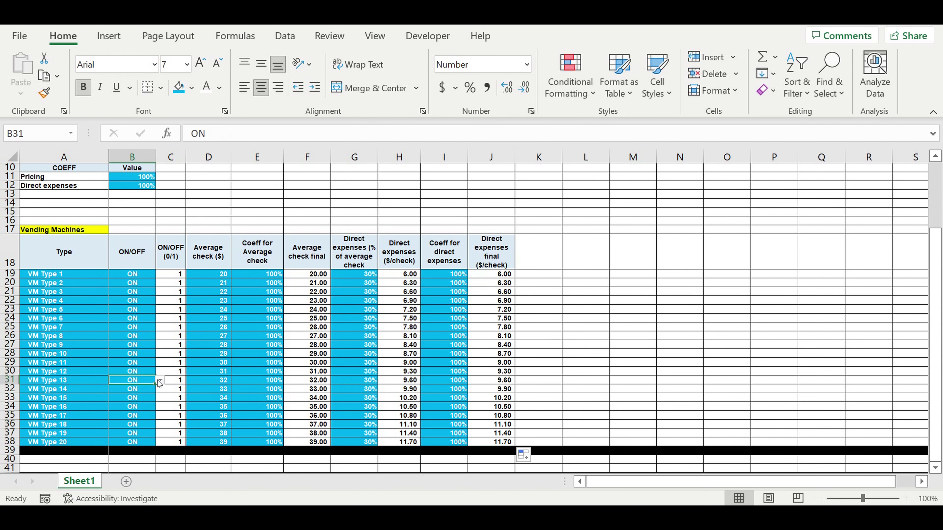
click(160, 380)
click(141, 400)
drag(155, 385, 155, 445)
drag(488, 380, 490, 442)
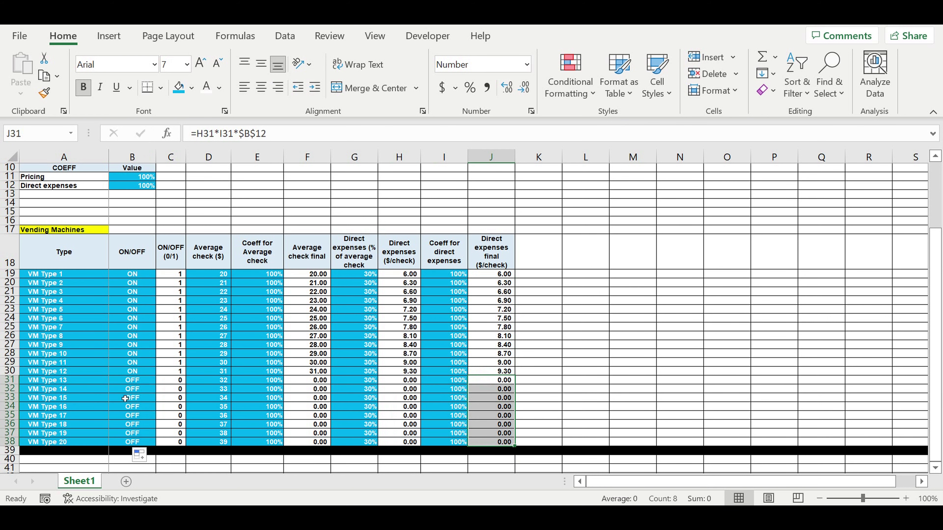
click(126, 371)
drag(155, 376, 153, 444)
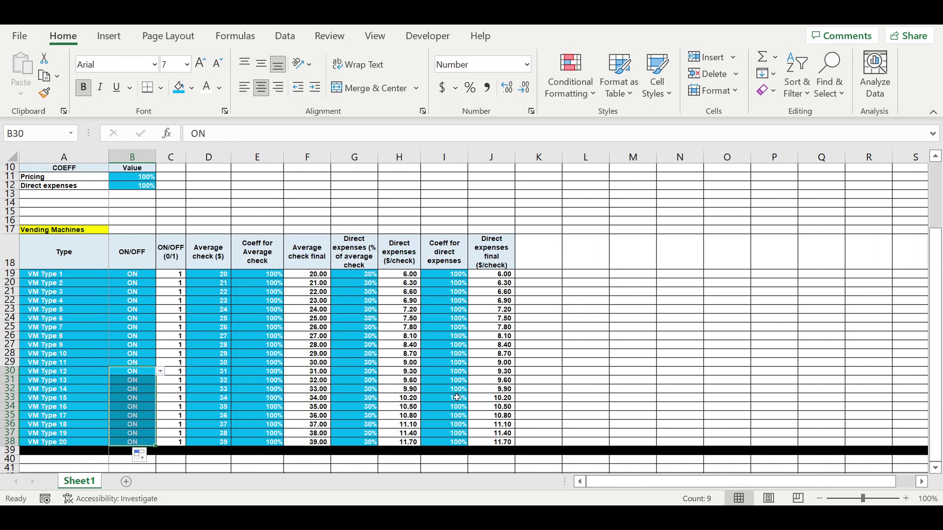
- Test a 130% coefficient on VM Types 9–15, then reset the coefficients to 100%
click(453, 390)
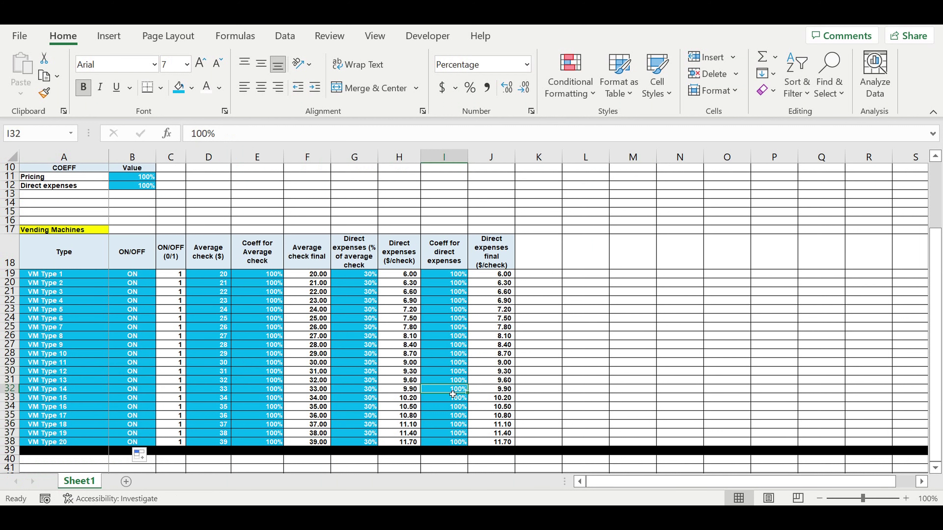
click(449, 345)
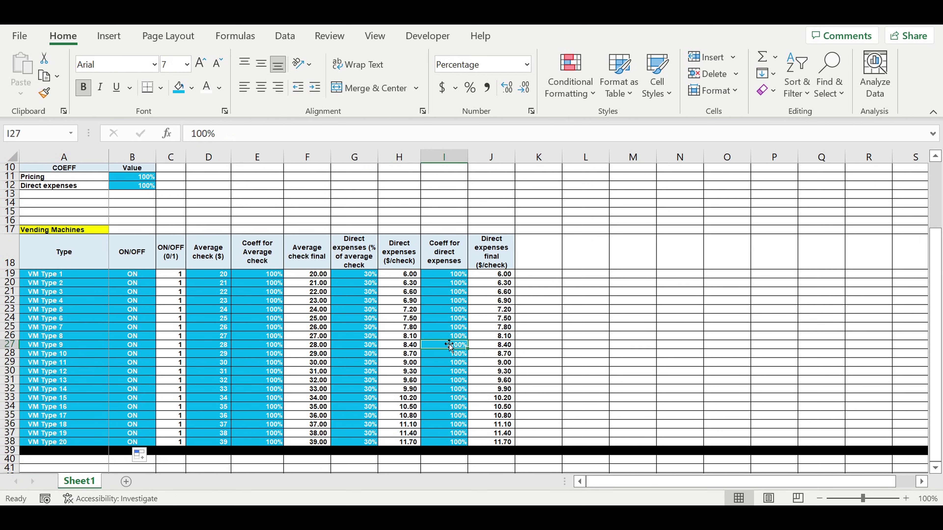
text(130)
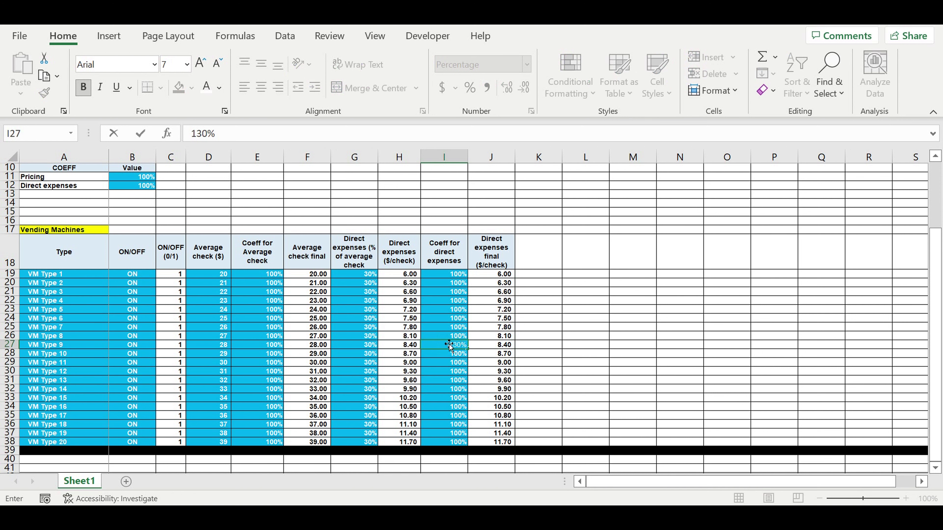
click(489, 373)
click(465, 348)
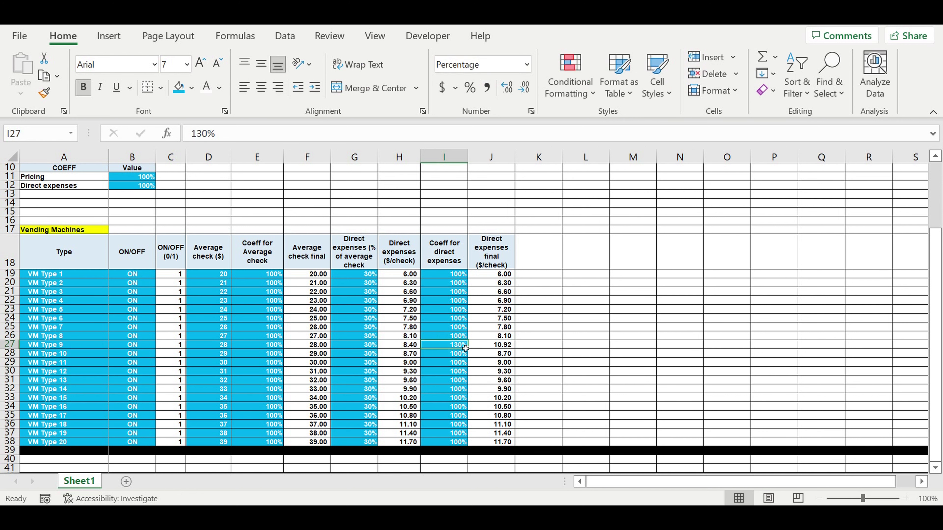
drag(472, 352, 469, 401)
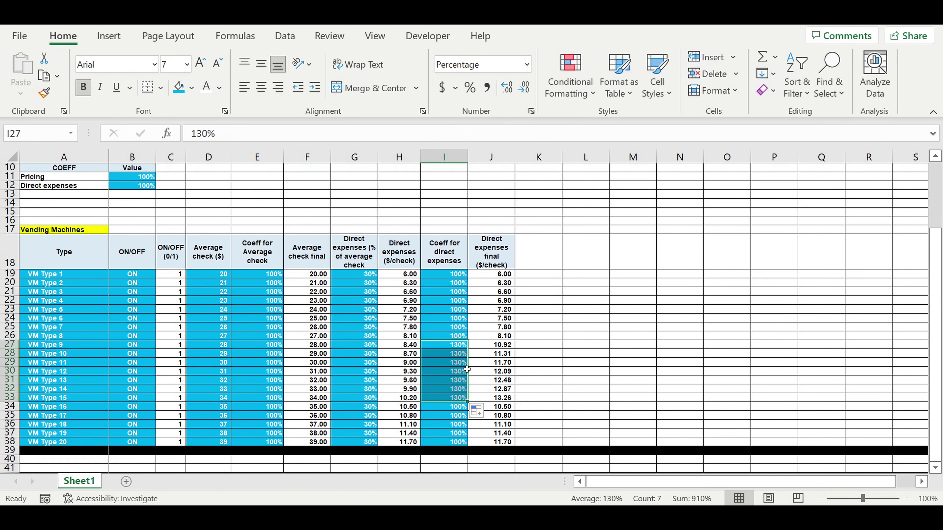
click(453, 339)
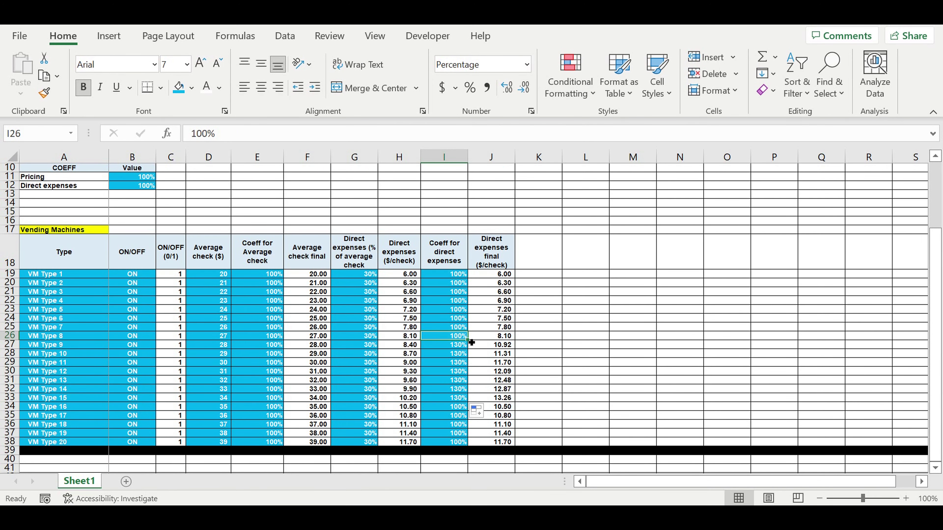
drag(468, 340, 468, 407)
click(491, 345)
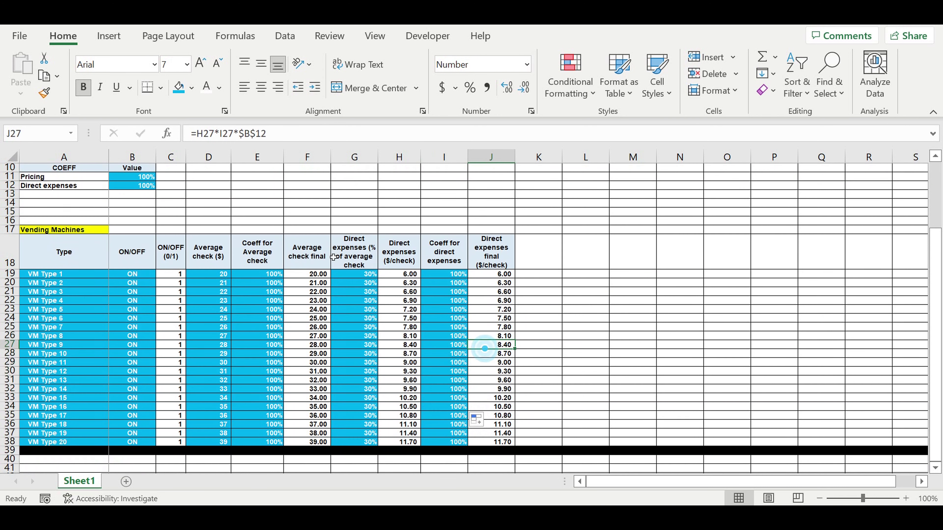
click(132, 186)
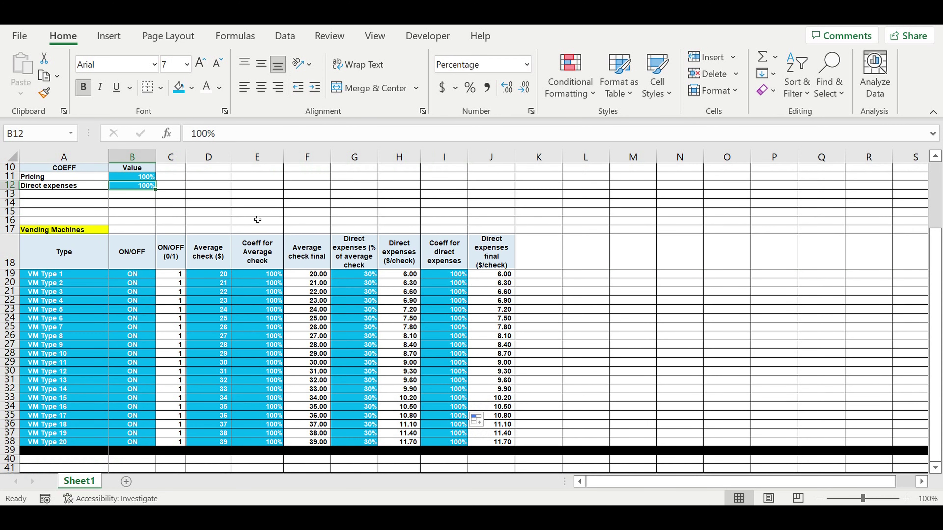
text(80)
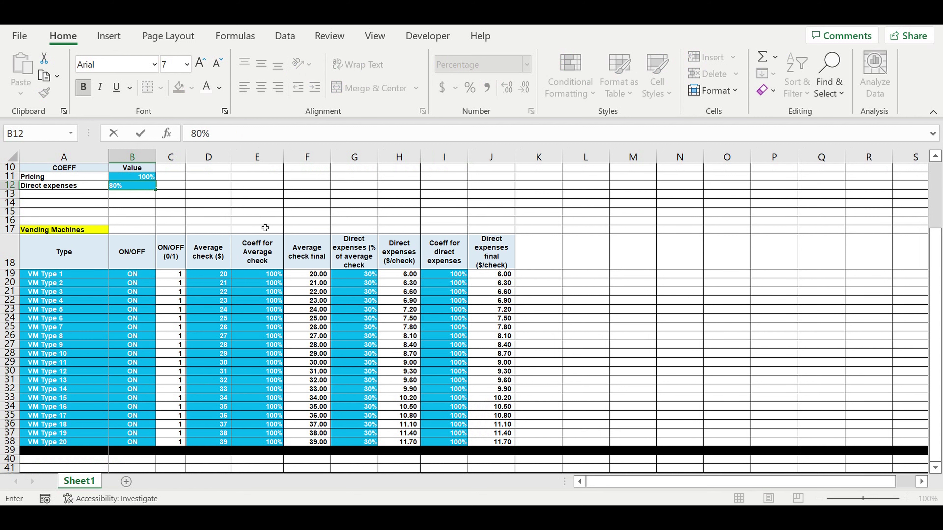
key(Return)
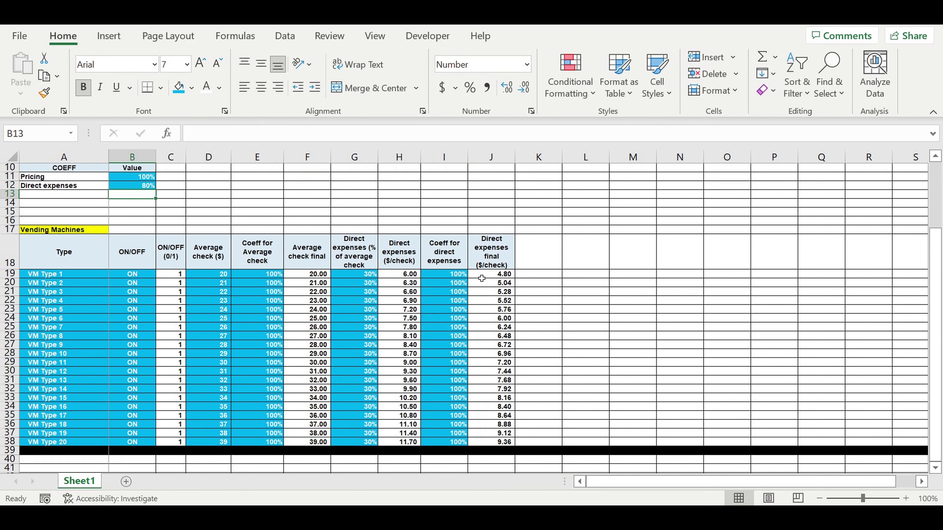
drag(482, 275, 489, 433)
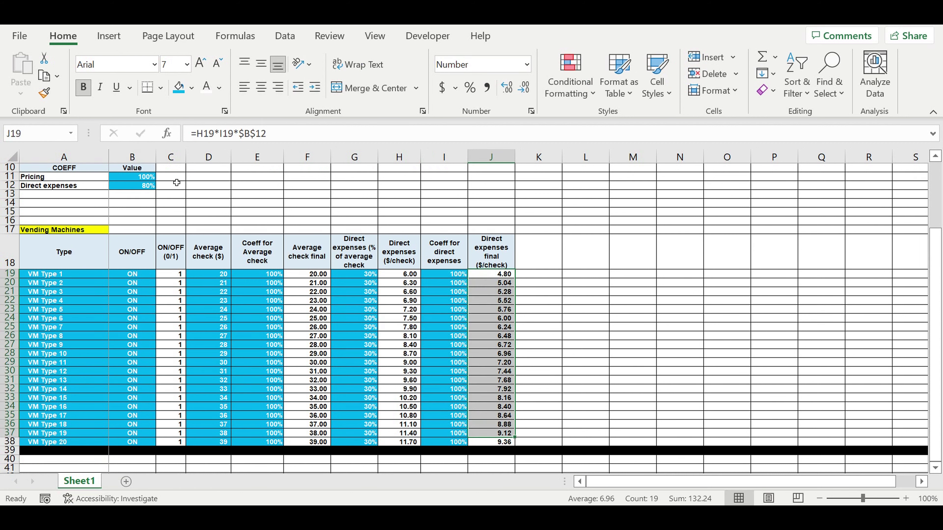
click(141, 188)
text(14)
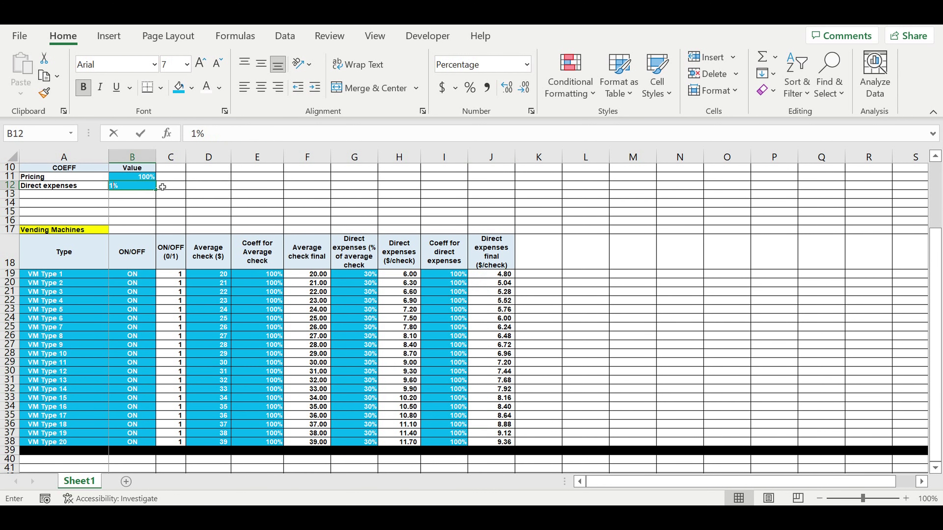
text(0)
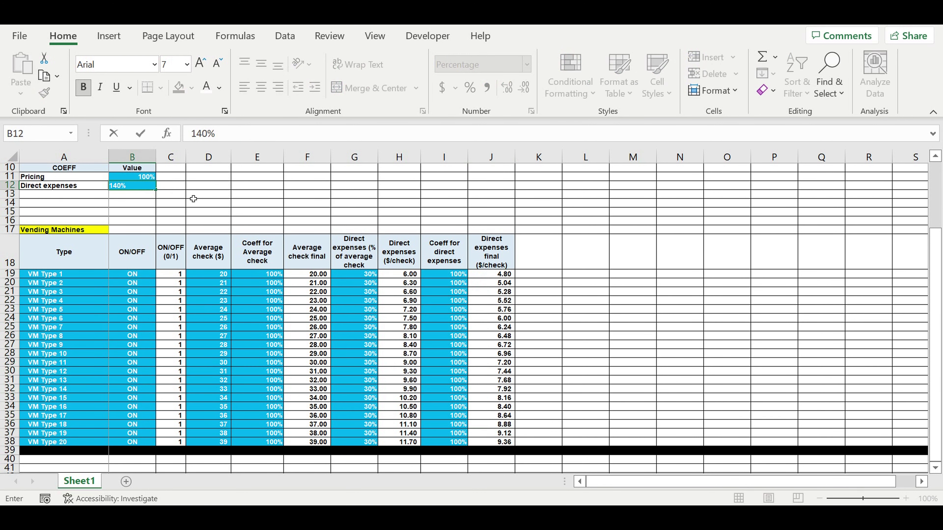
key(Return)
drag(491, 274, 491, 353)
click(140, 180)
click(139, 186)
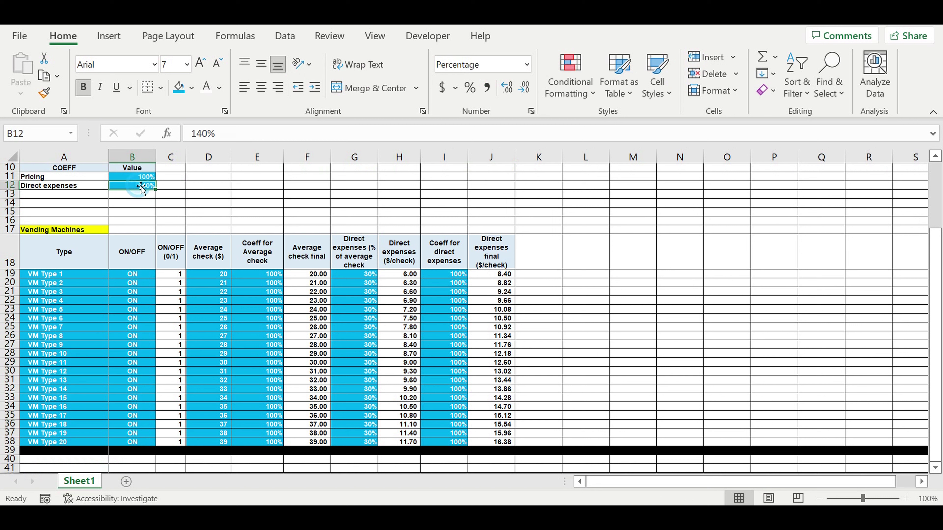
text(100)
click(170, 203)
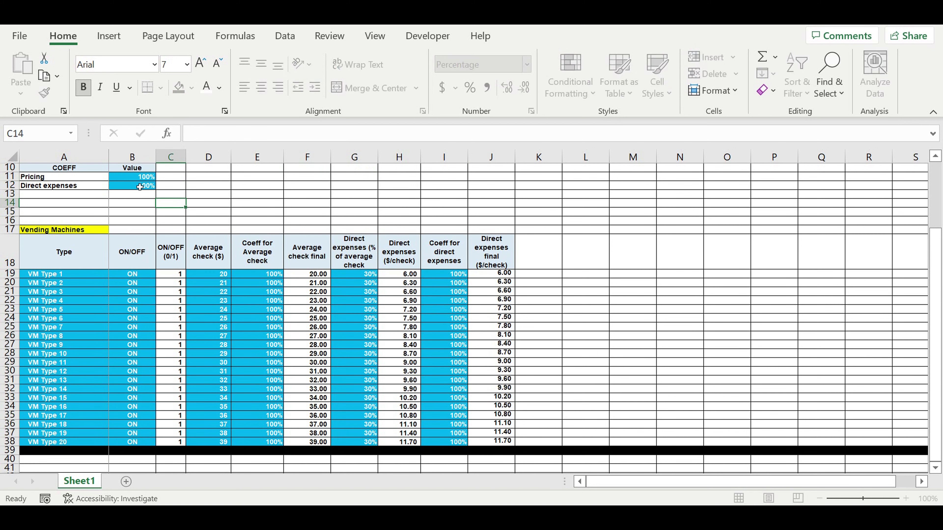
click(138, 186)
click(140, 177)
click(140, 186)
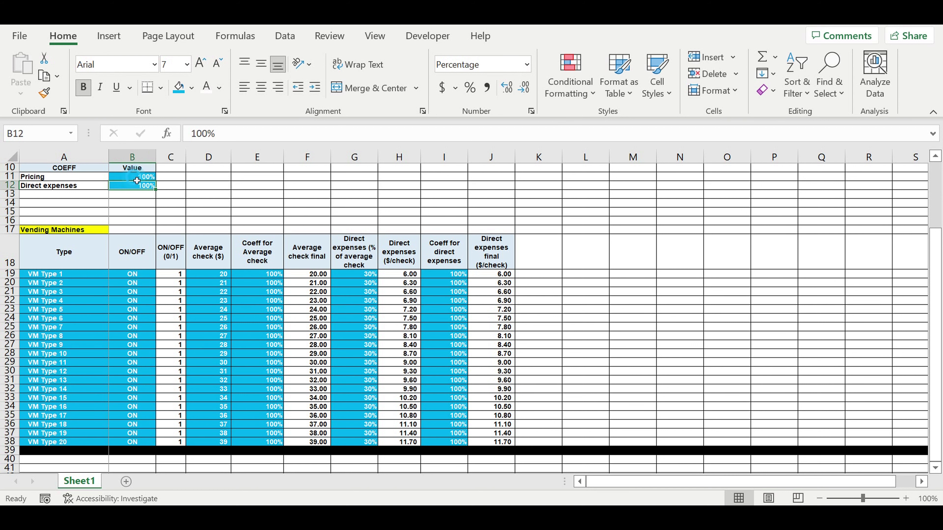
click(139, 177)
click(138, 188)
click(461, 284)
click(458, 326)
click(458, 371)
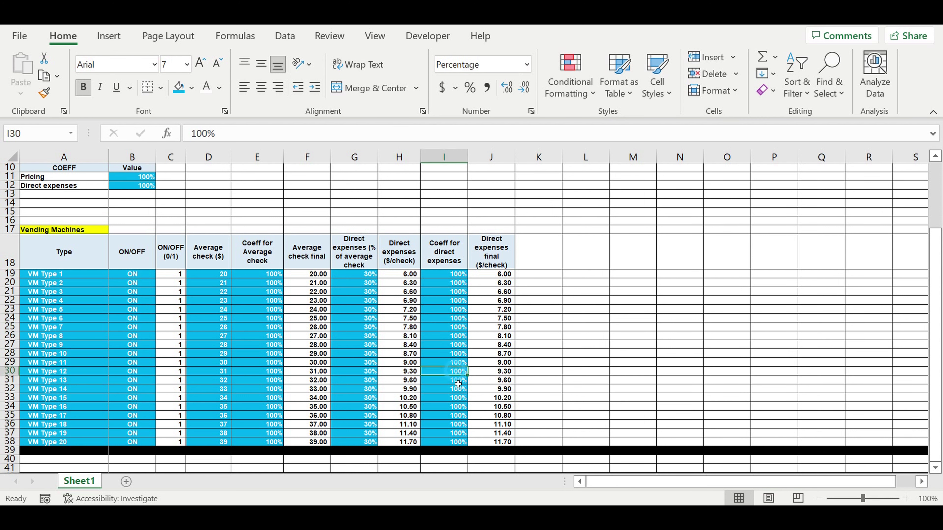
drag(55, 309, 69, 383)
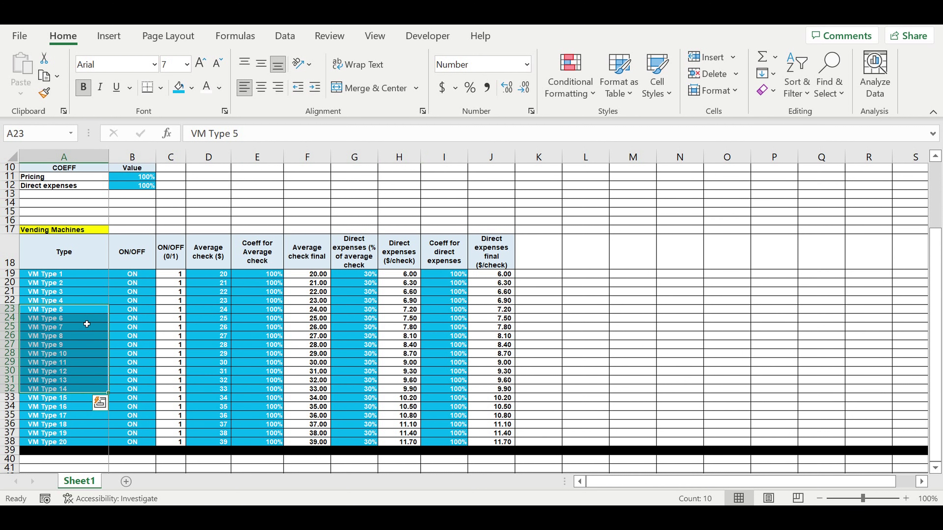
- Copy the Direct expenses final header into K18 and rename it Investment ($/VM)
click(528, 362)
click(496, 255)
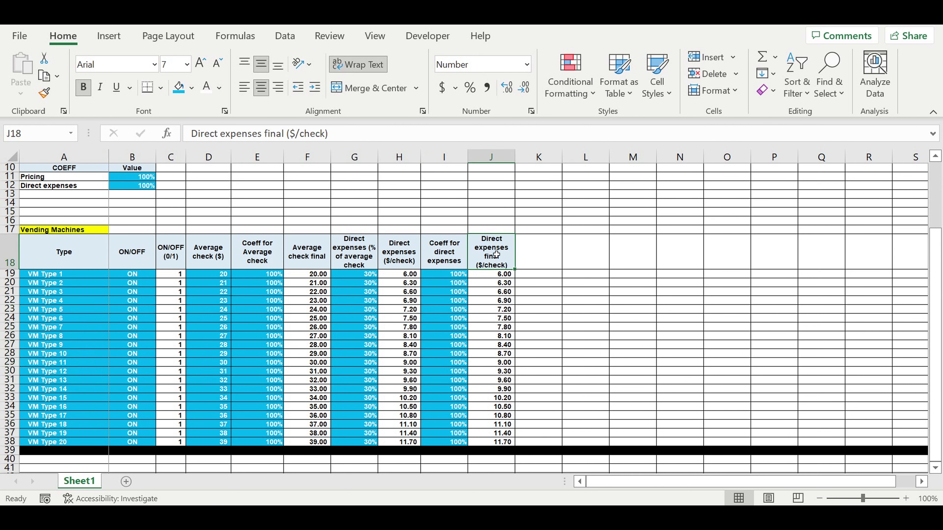
drag(514, 270, 549, 269)
click(549, 257)
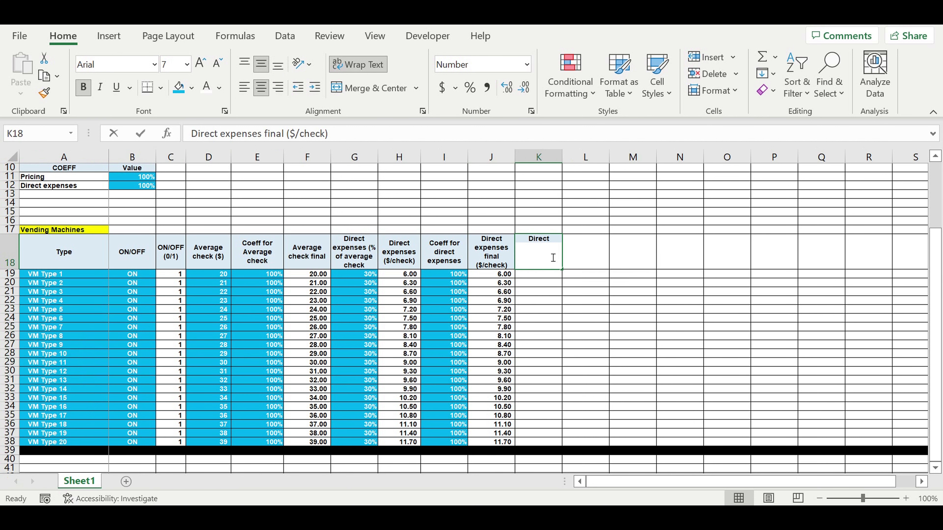
text(Invest)
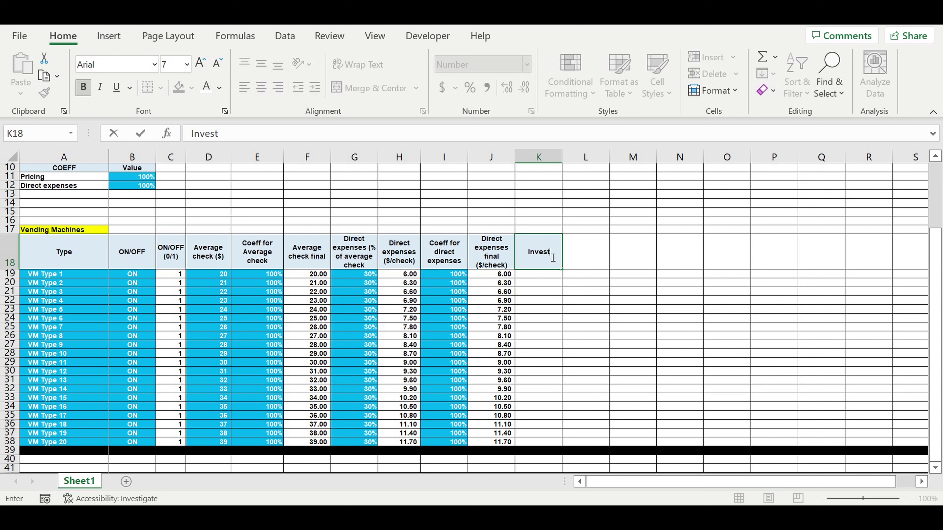
text(ment ($/)
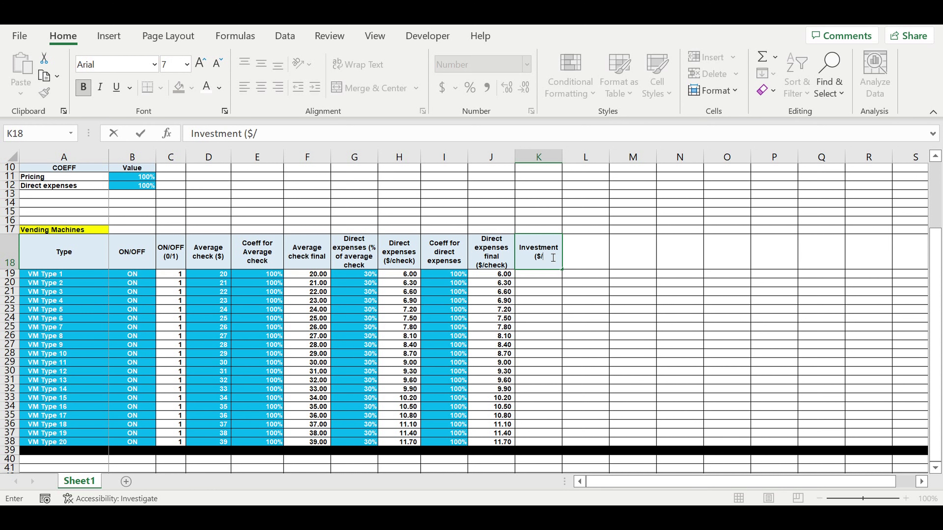
text(VM))
key(Return)
- Enter 500 in K19 with a blue input fill
click(540, 320)
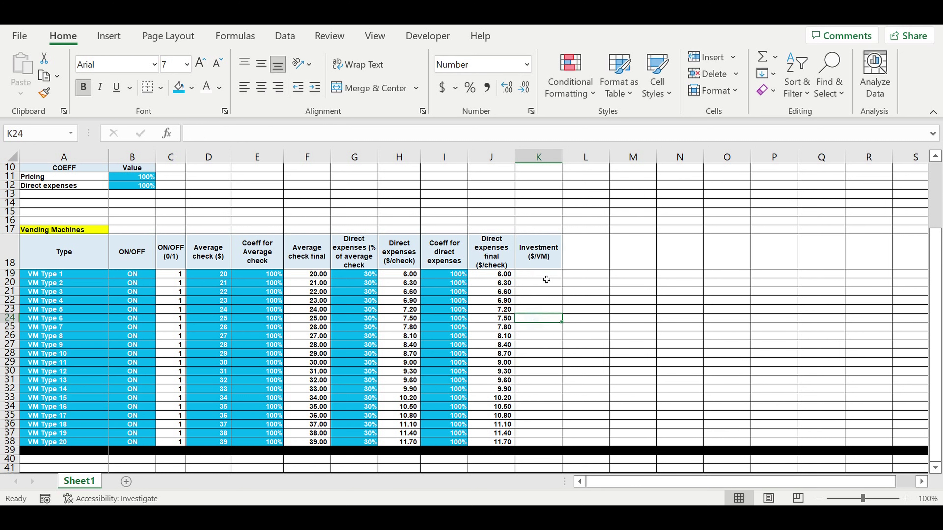
click(542, 275)
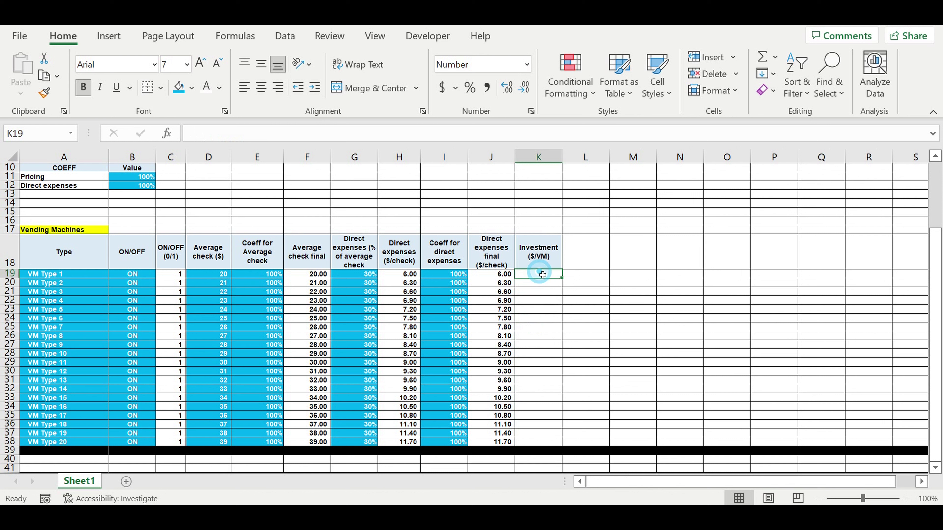
click(179, 87)
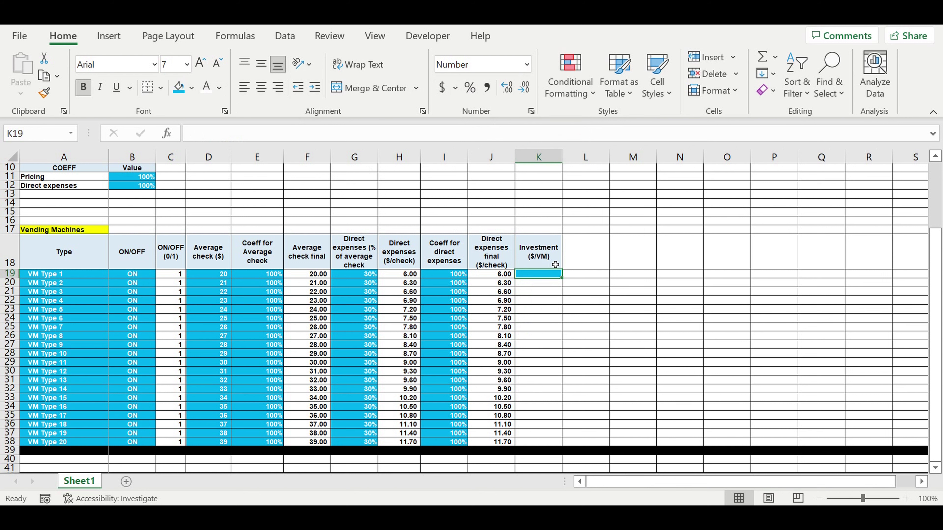
text(500)
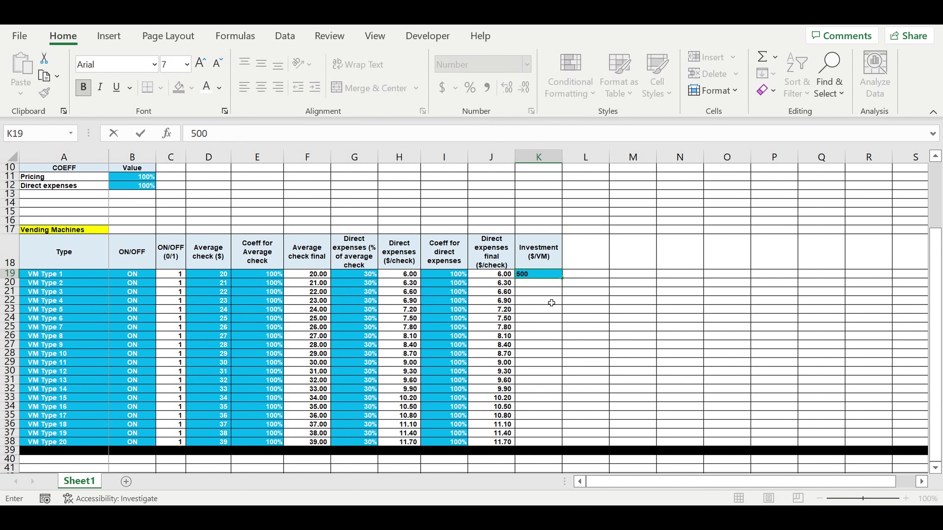
key(Return)
- Make K20 equal K19 plus 50 and fill the formula down to K38
click(544, 275)
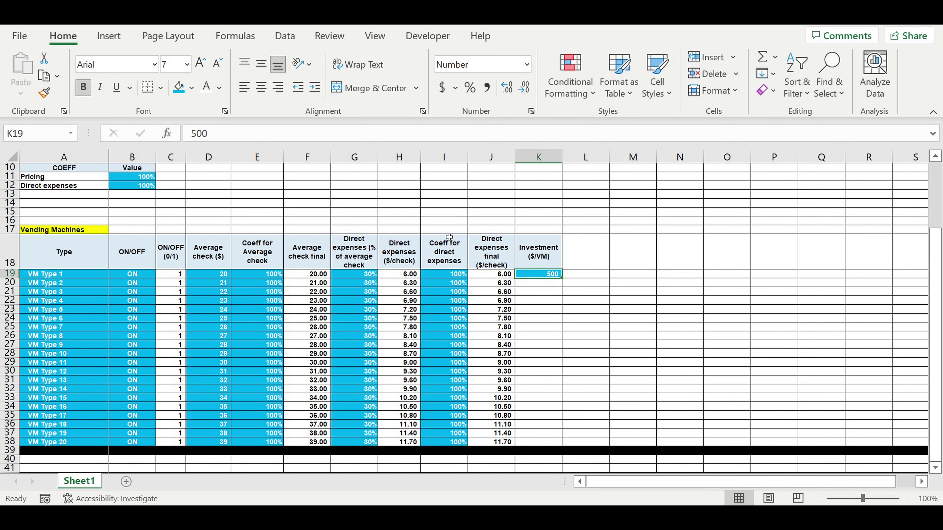
drag(566, 276, 549, 284)
click(549, 284)
text(=)
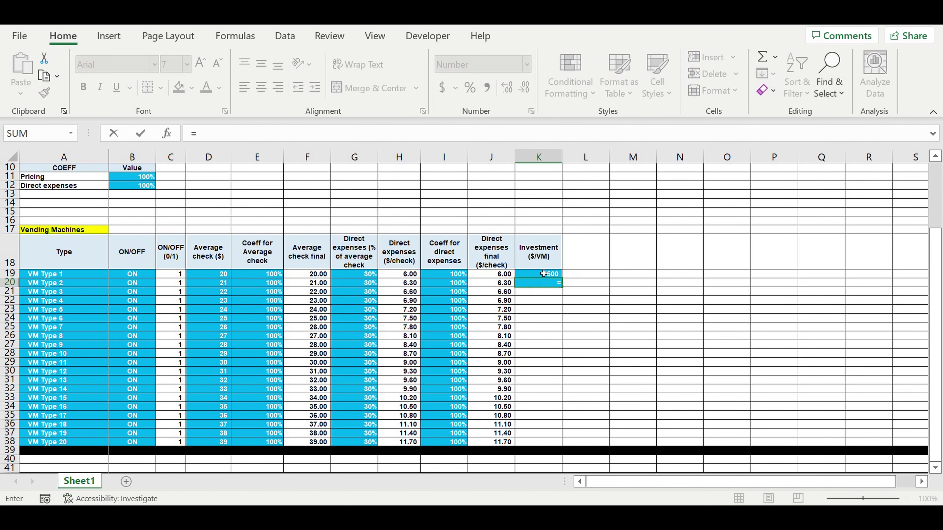
click(543, 276)
text(+)
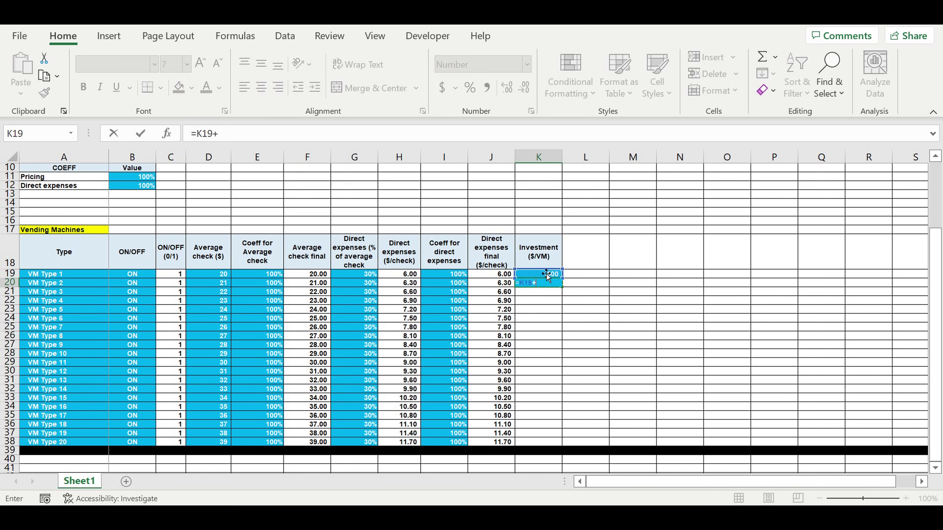
text(50)
key(Return)
click(541, 283)
drag(561, 287, 557, 443)
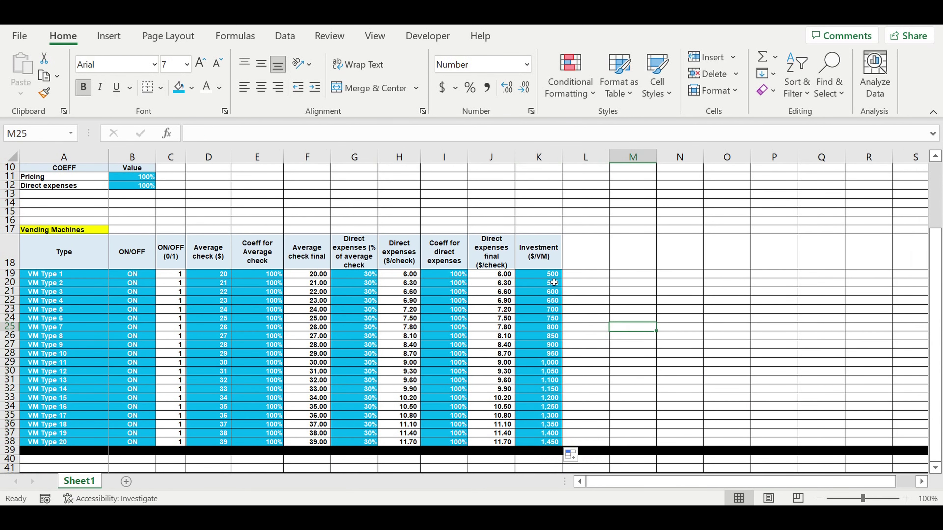
- Paste K19:K38 back as plain values and copy the header into L18
drag(552, 273, 553, 442)
right_click(534, 358)
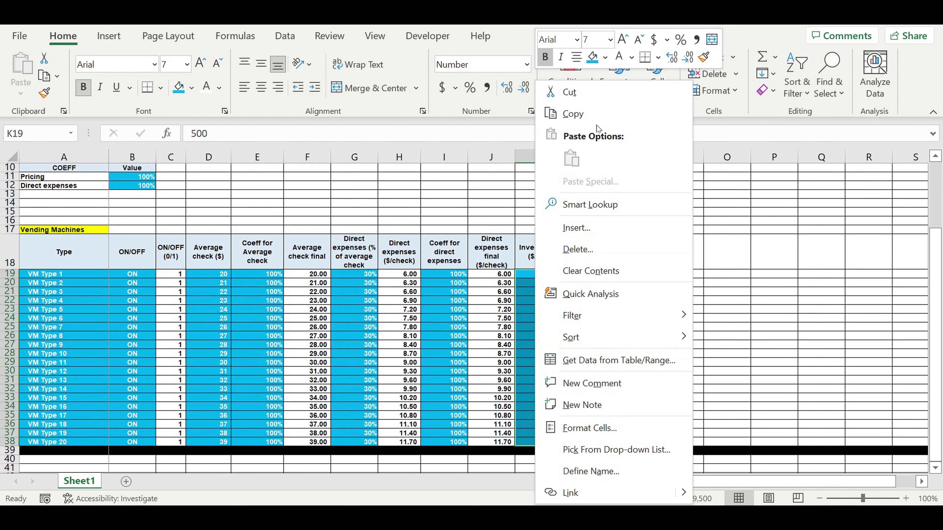
click(591, 113)
right_click(545, 334)
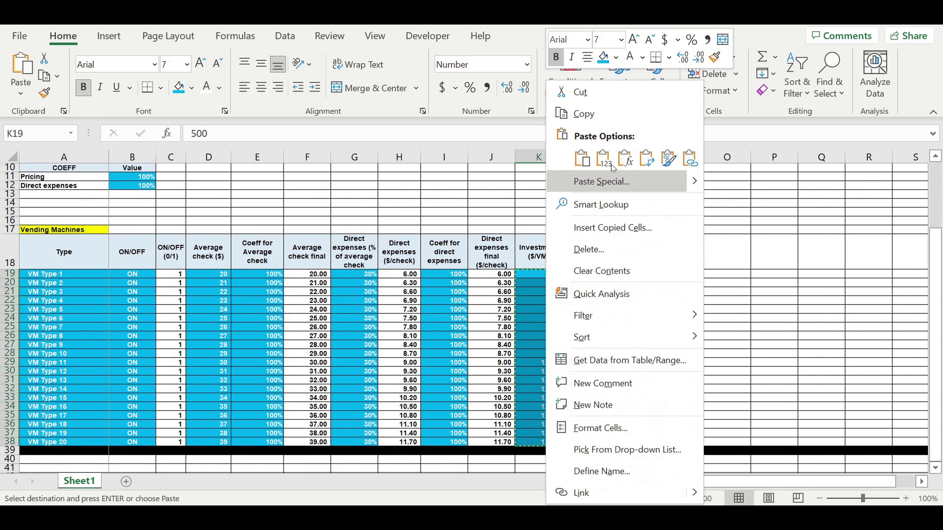
click(608, 161)
click(557, 263)
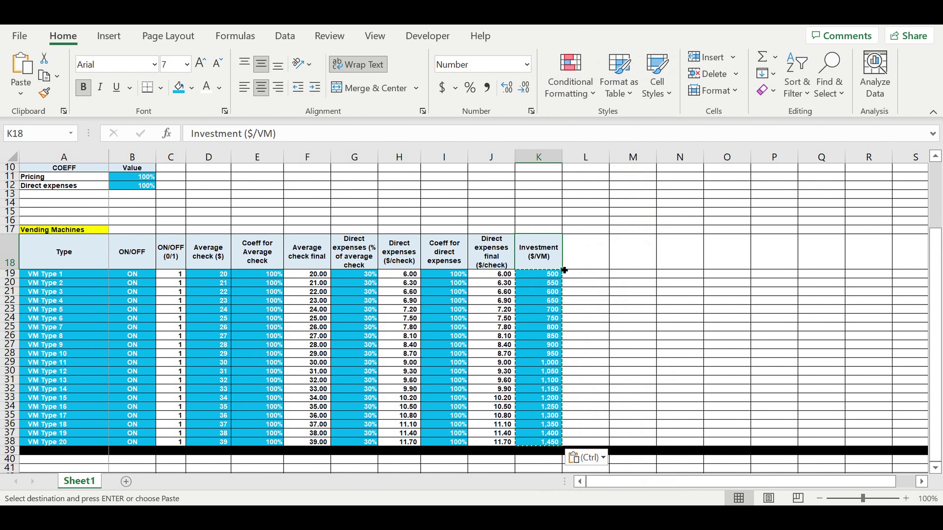
drag(563, 270, 604, 270)
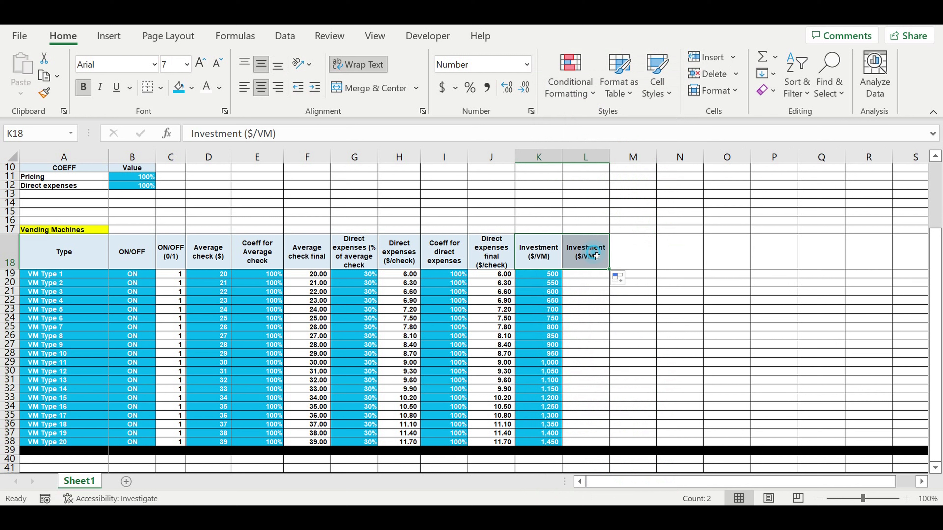
- Rename the L18 header to Investment COEFF
click(596, 256)
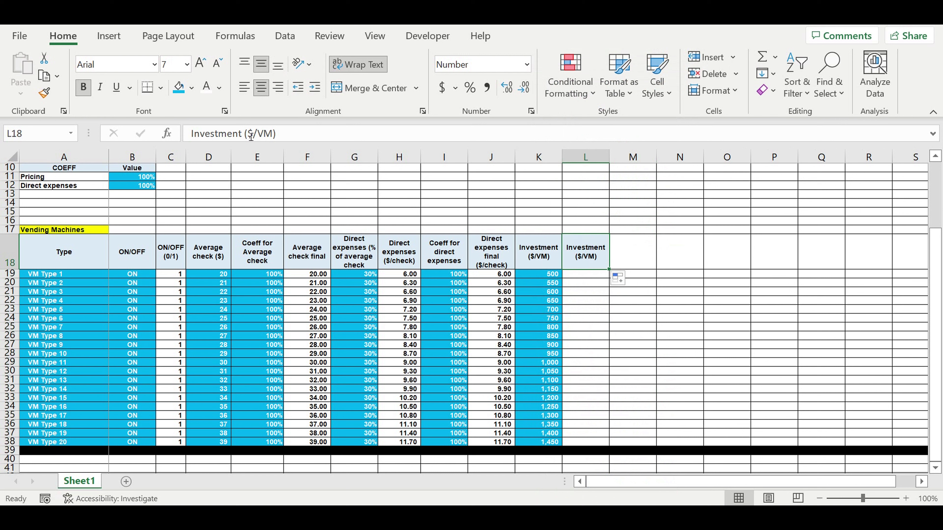
drag(242, 135, 277, 134)
text(CO)
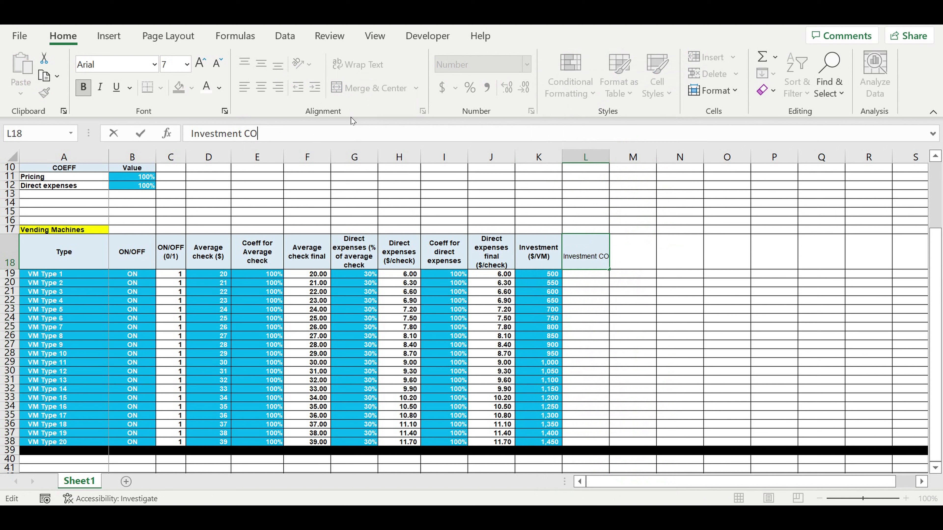
text(EFF)
key(Return)
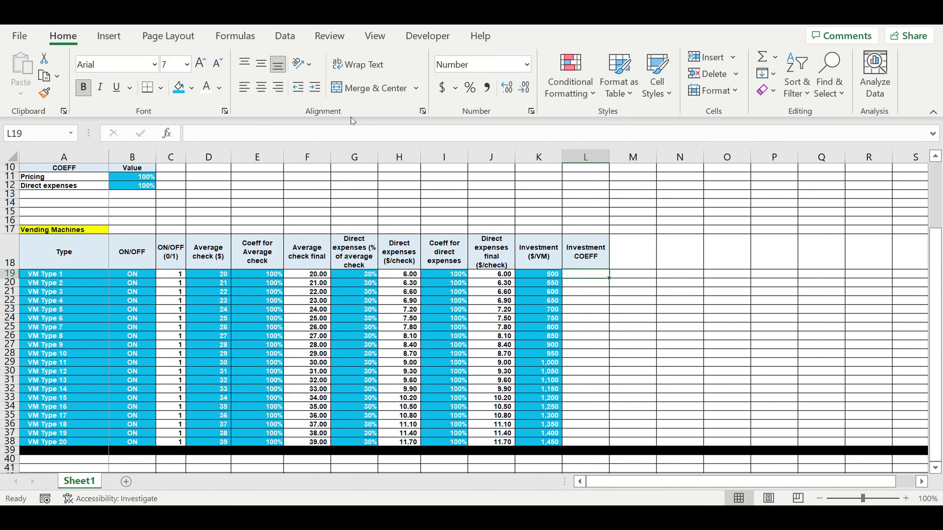
- Enter 1 in L19 as a blue-filled percentage, filling 100% down to L38
click(592, 273)
text(1)
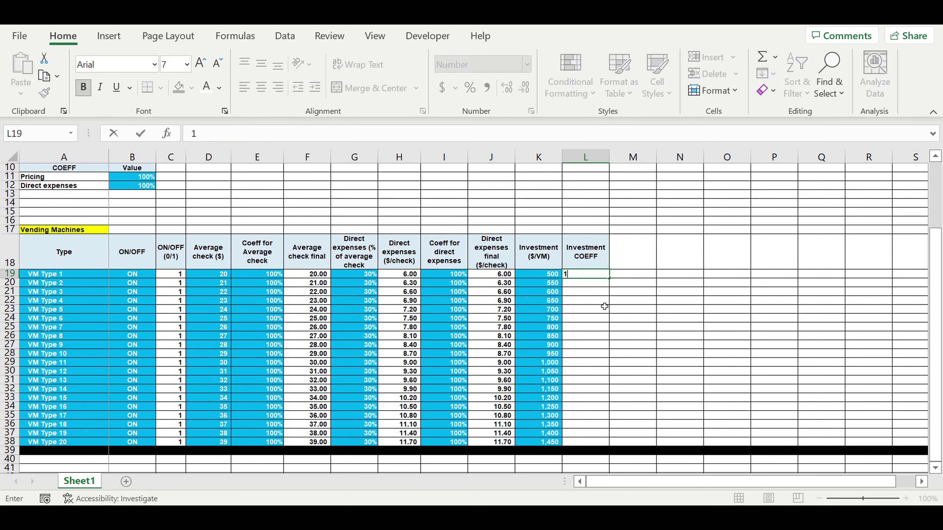
click(602, 300)
click(594, 276)
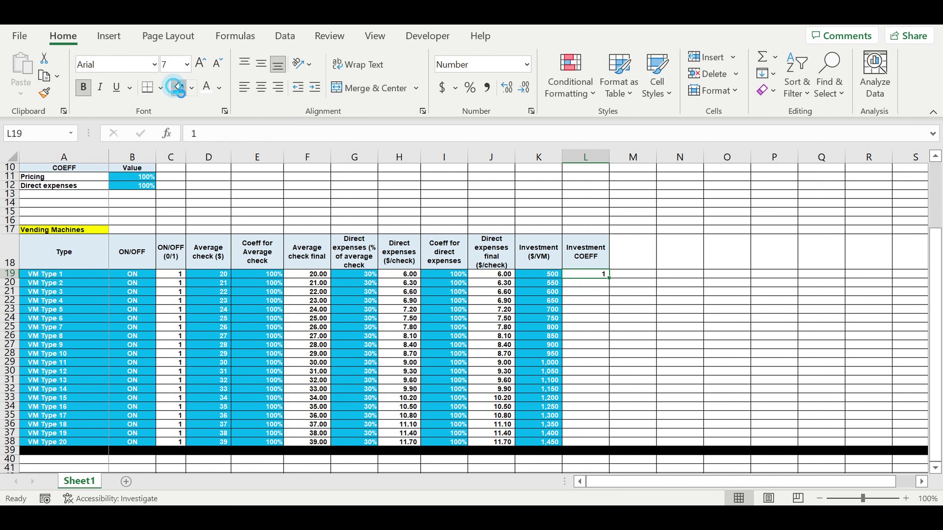
click(178, 87)
click(467, 89)
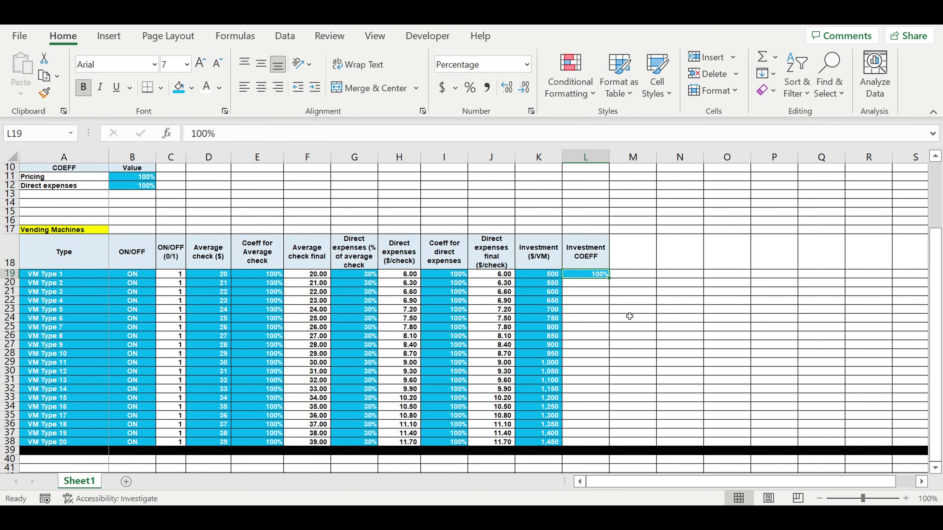
drag(609, 277, 618, 432)
- Copy the Investment COEFF header into M18
click(654, 353)
click(602, 261)
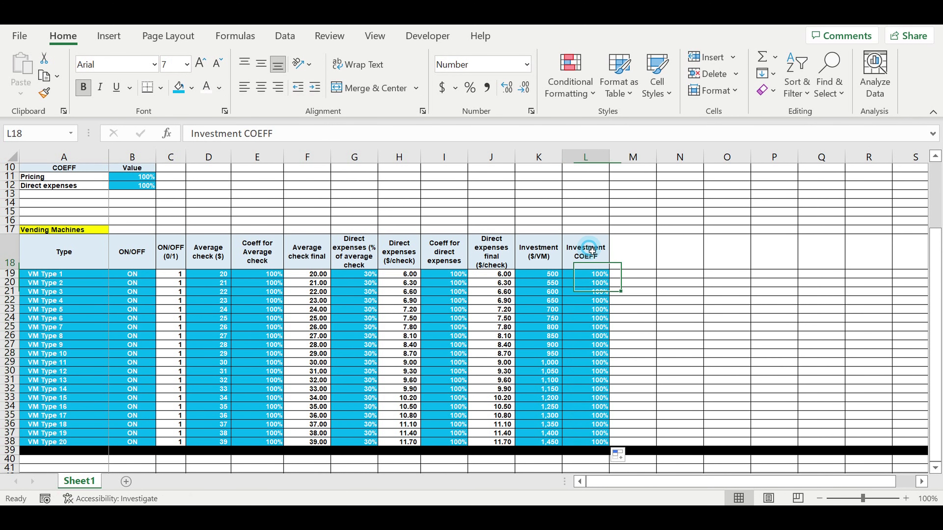
drag(616, 272, 658, 272)
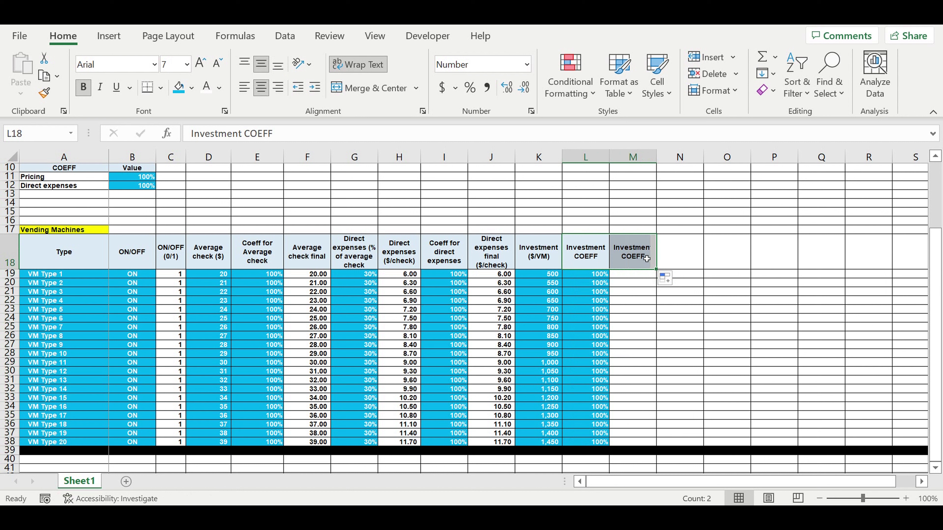
- Rename the M18 header to Investment ($/VM Final)
double_click(254, 134)
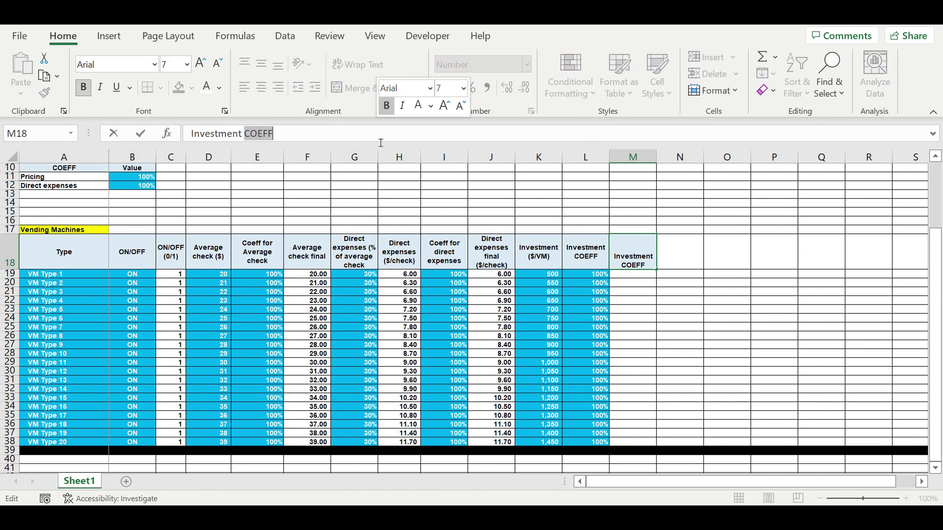
text(($)
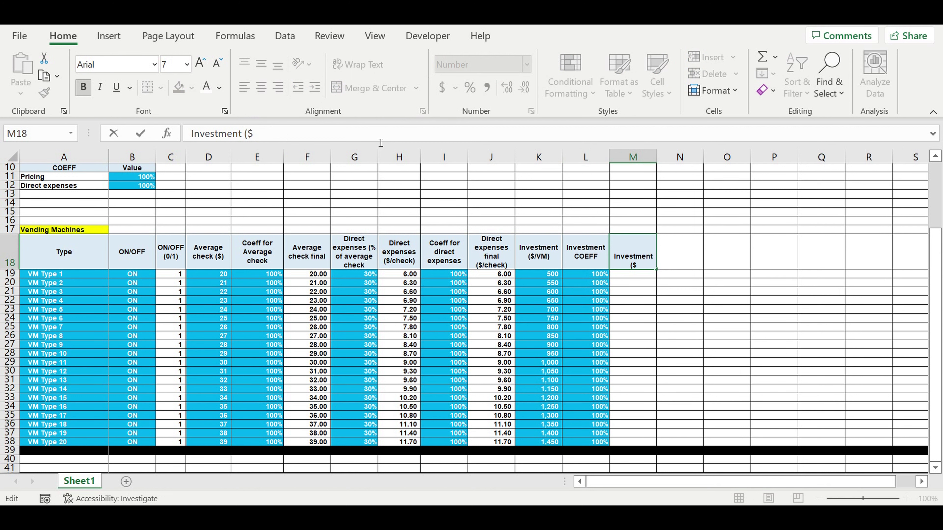
text(/VM Final))
key(Return)
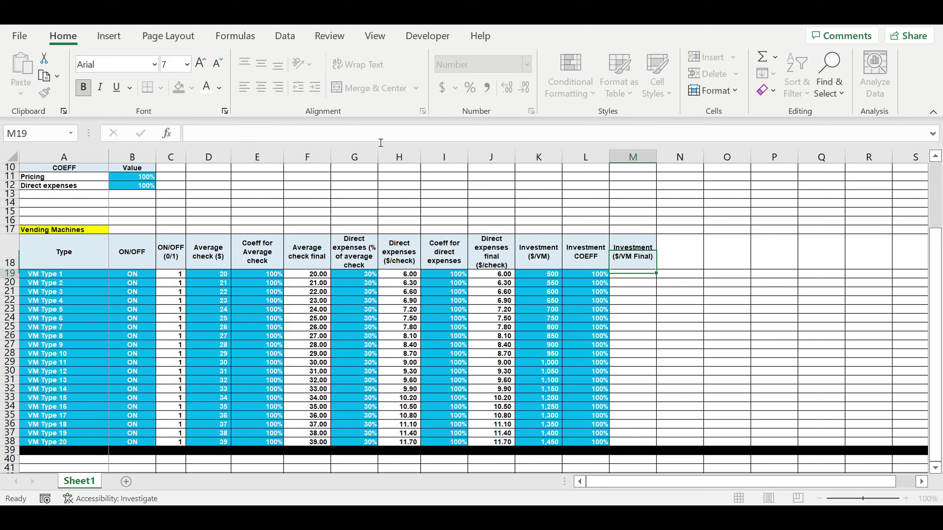
- Add an Investment label in A13 with a 100% coefficient in B13
click(52, 194)
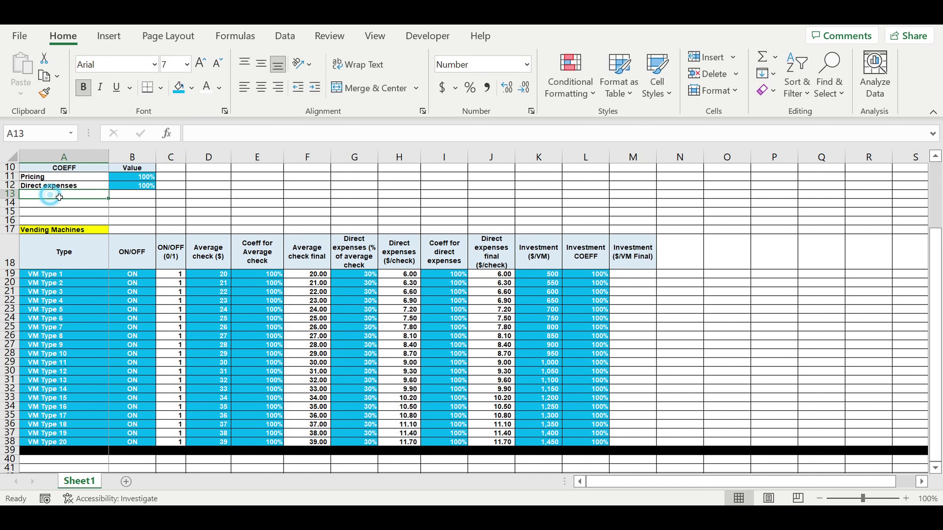
click(79, 185)
drag(108, 189, 108, 197)
click(43, 197)
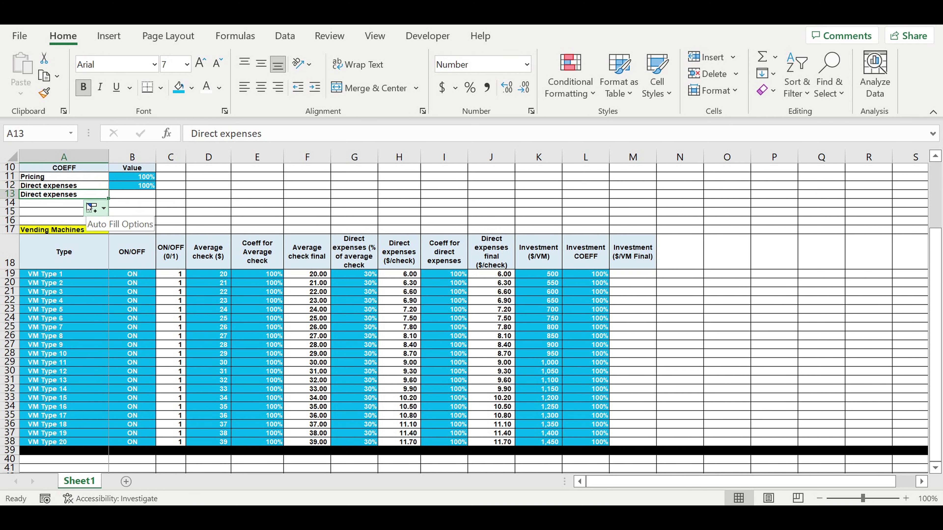
text(Investment)
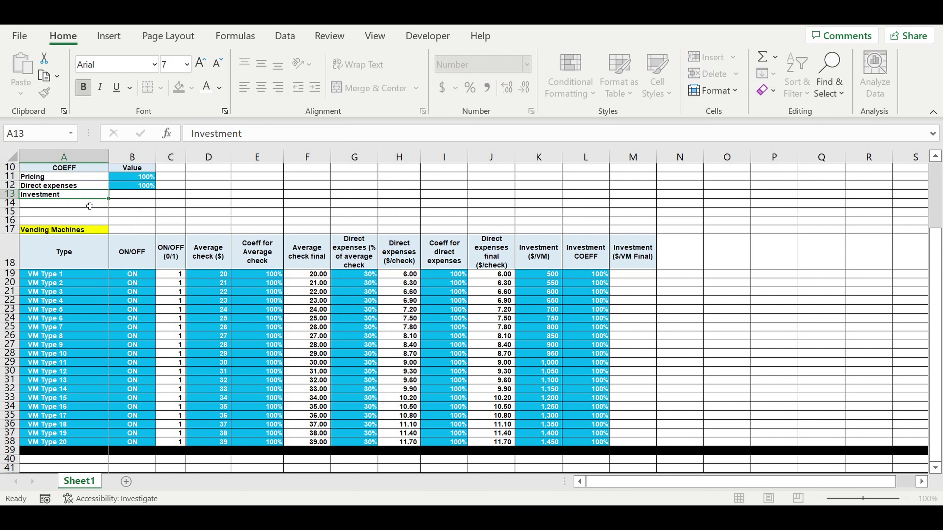
key(Return)
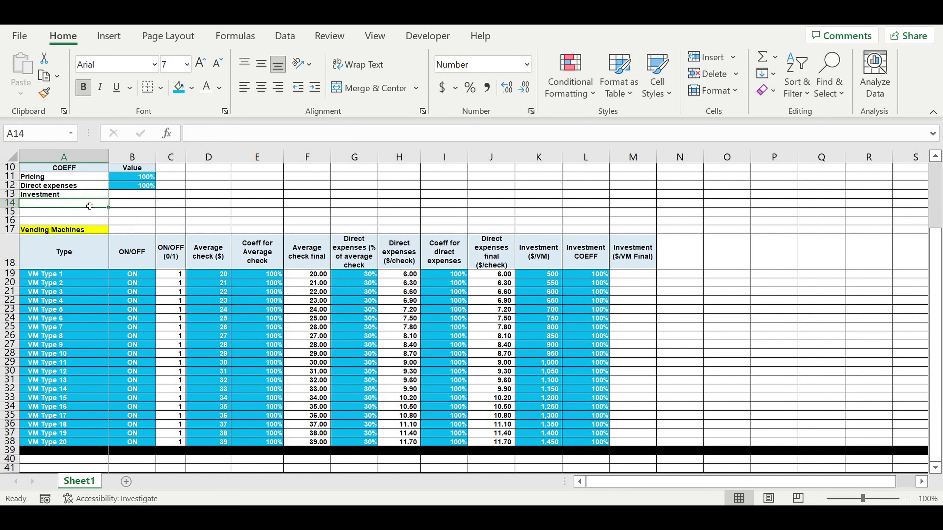
click(149, 189)
drag(155, 189, 159, 197)
click(539, 335)
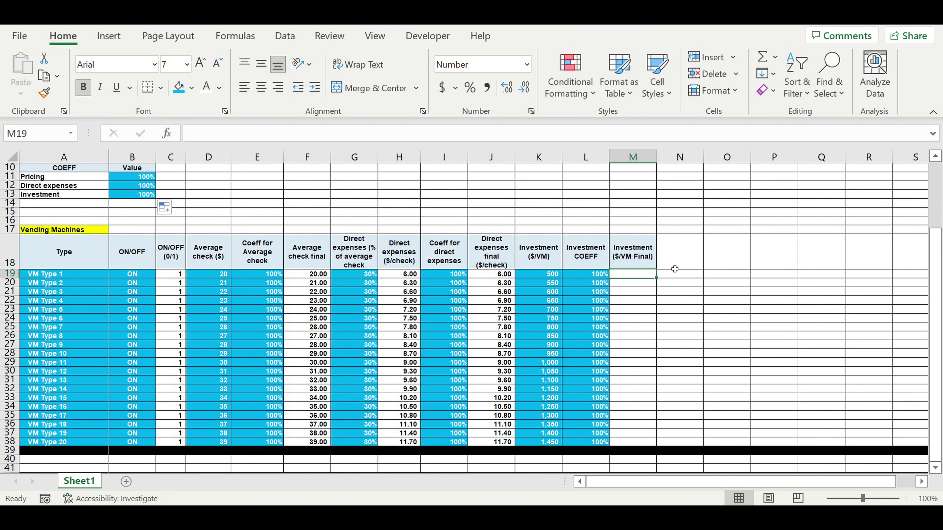
- Enter =C19*K19*L19*$B$13 in M19 with B13 as an absolute reference
text(=)
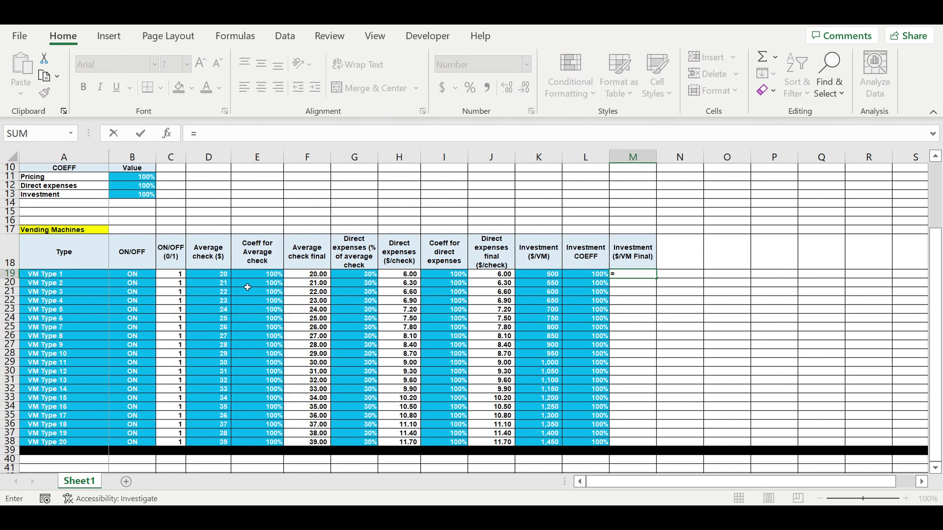
click(171, 276)
text(*)
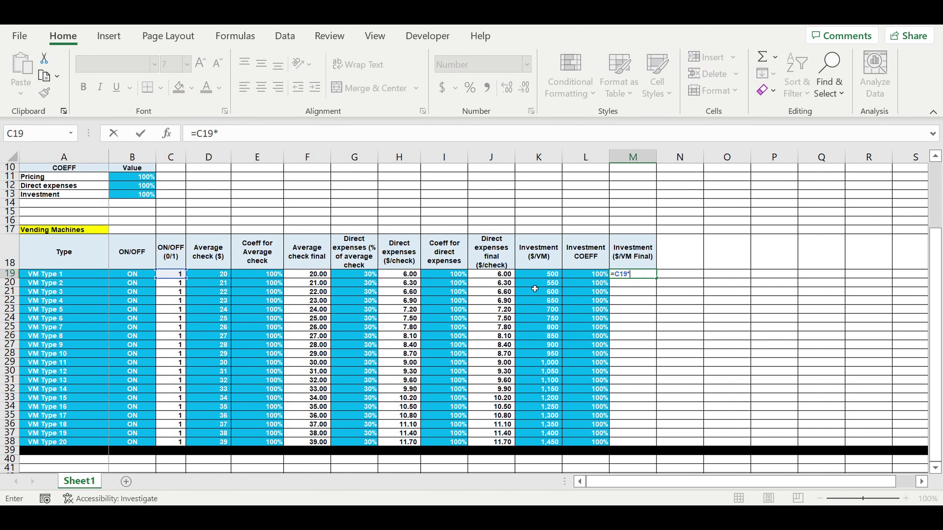
click(549, 277)
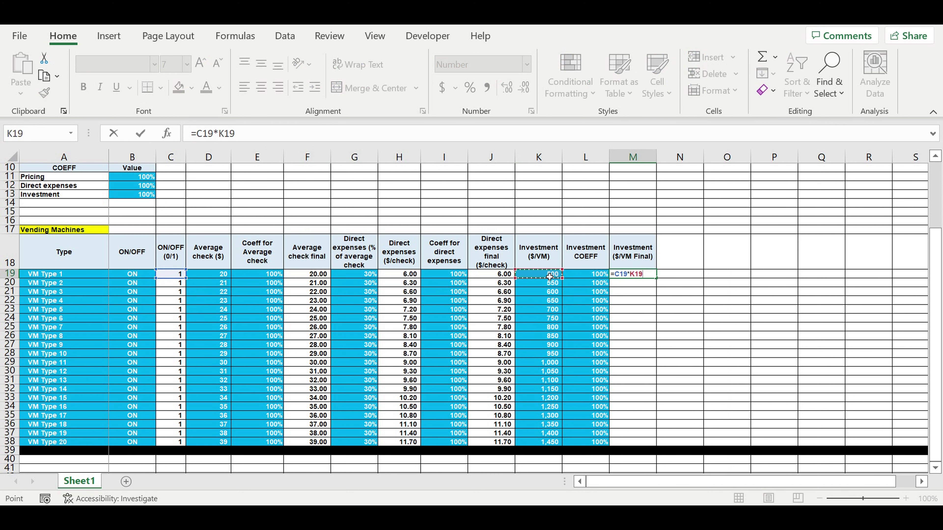
text(*)
click(592, 278)
text(*)
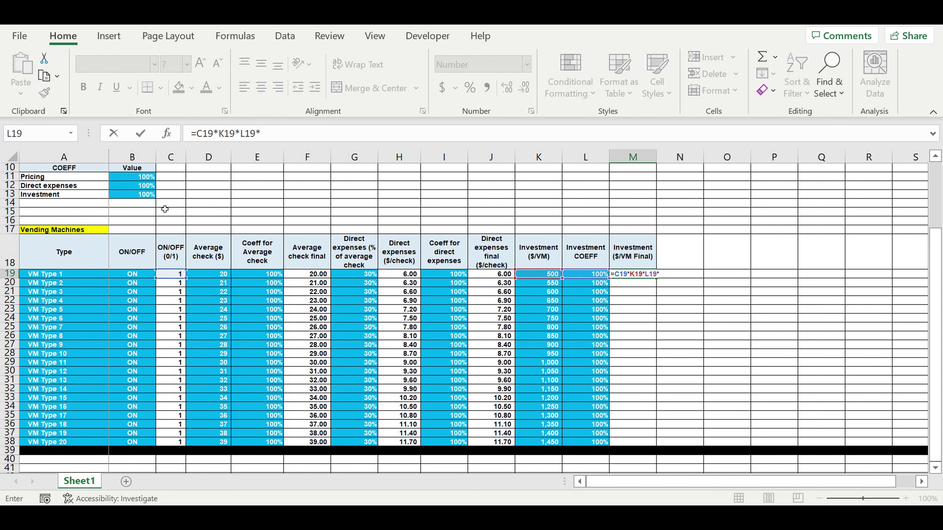
click(139, 198)
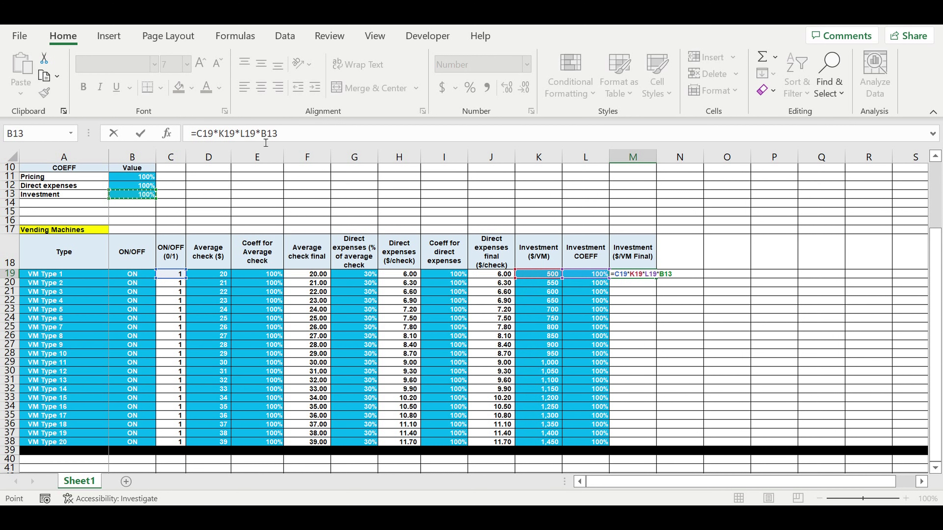
click(298, 141)
text($)
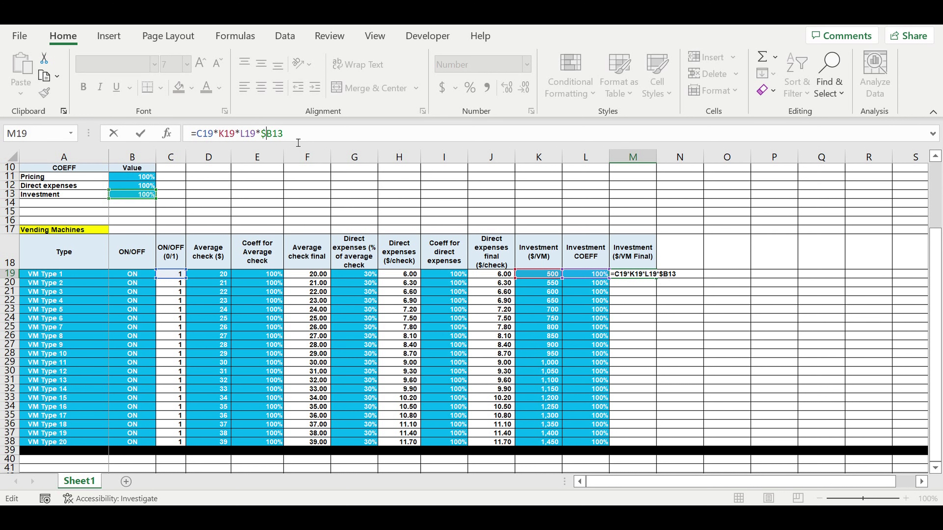
drag(274, 141, 298, 141)
key(Left)
text($)
key(Return)
- Fill the M19 formula down through M38
click(646, 274)
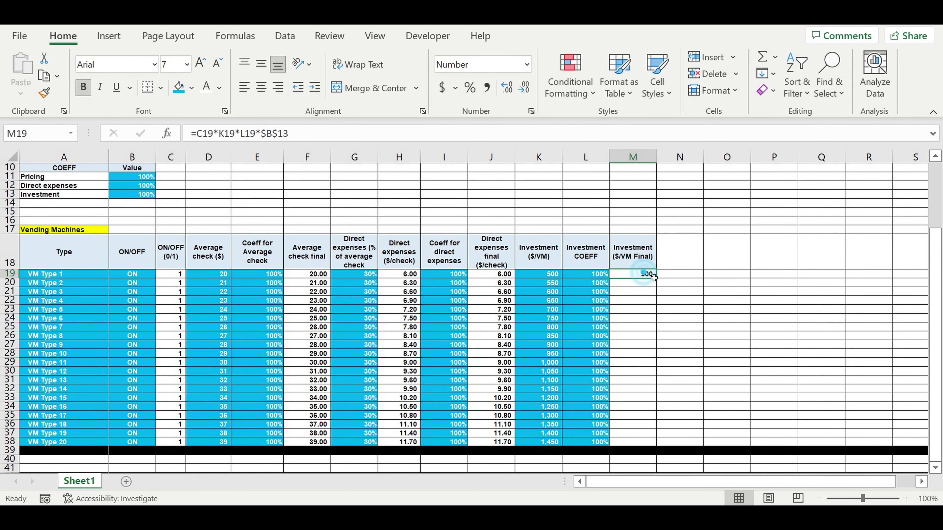
drag(656, 278, 653, 444)
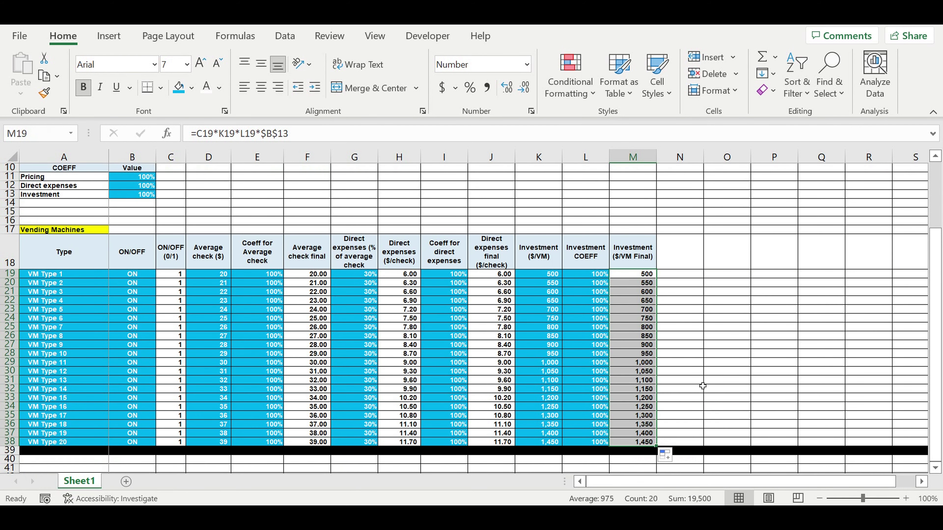
click(697, 380)
click(639, 275)
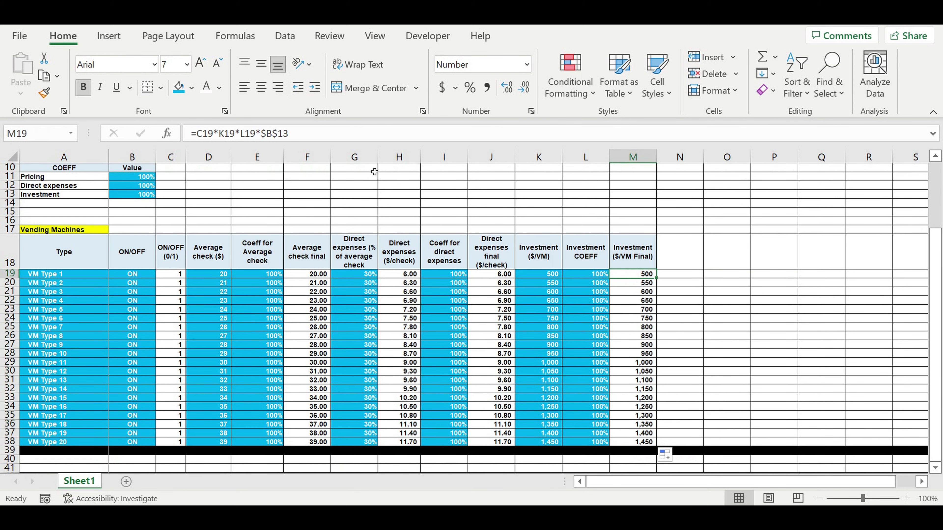
- Fill the Average check final values F19:F38 with a bright green custom colour
click(359, 179)
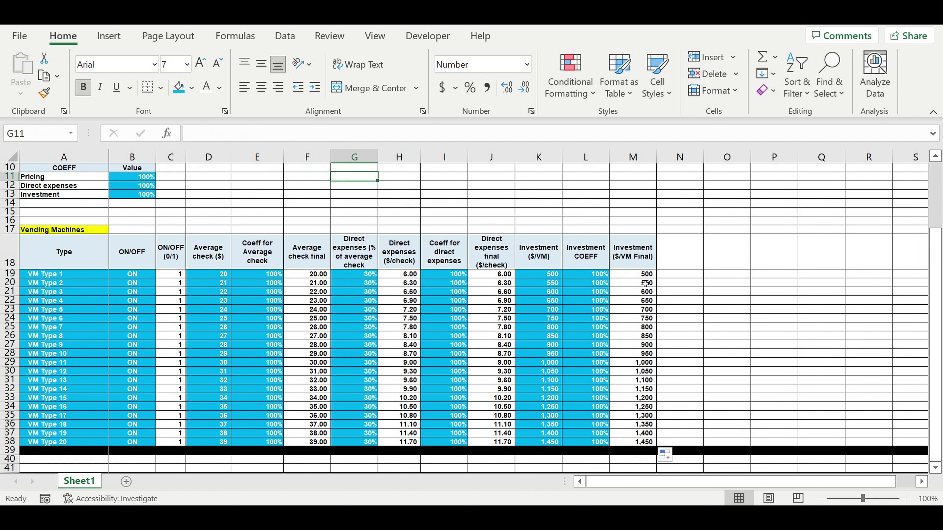
click(318, 275)
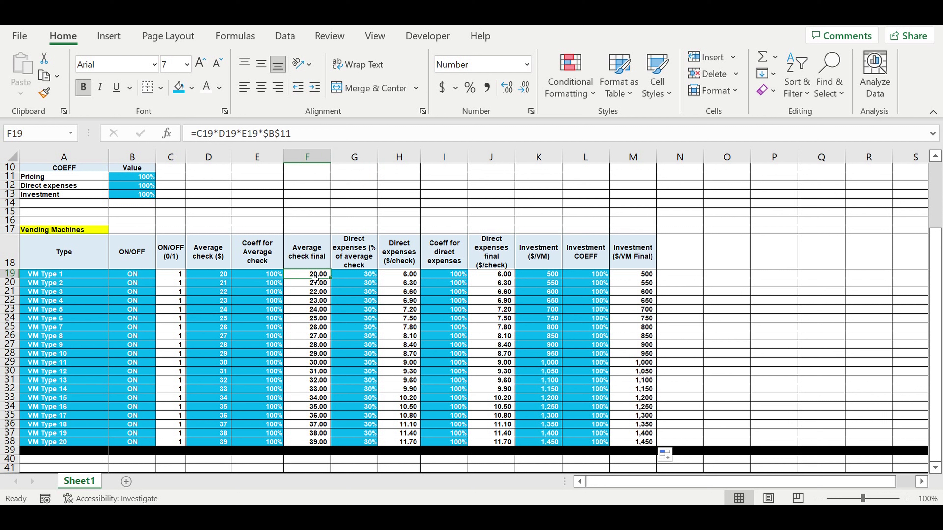
drag(314, 278, 314, 441)
click(192, 87)
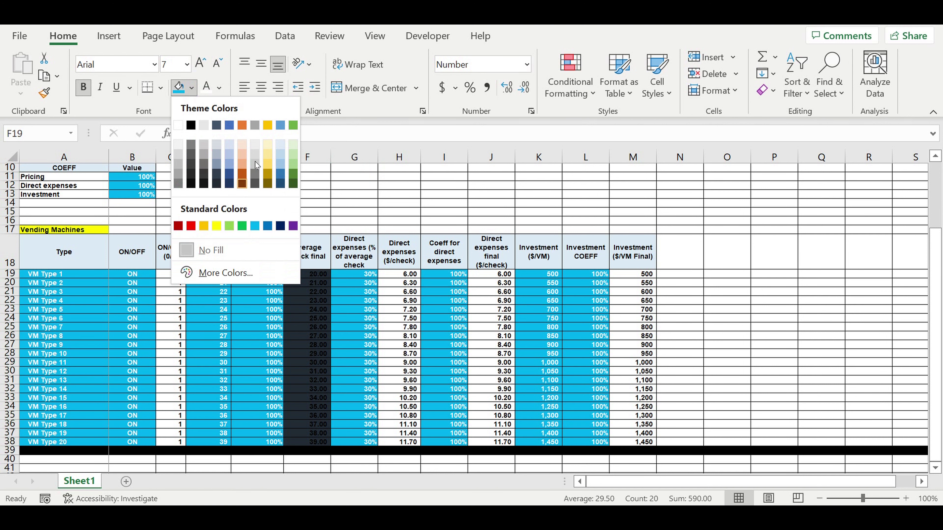
click(223, 271)
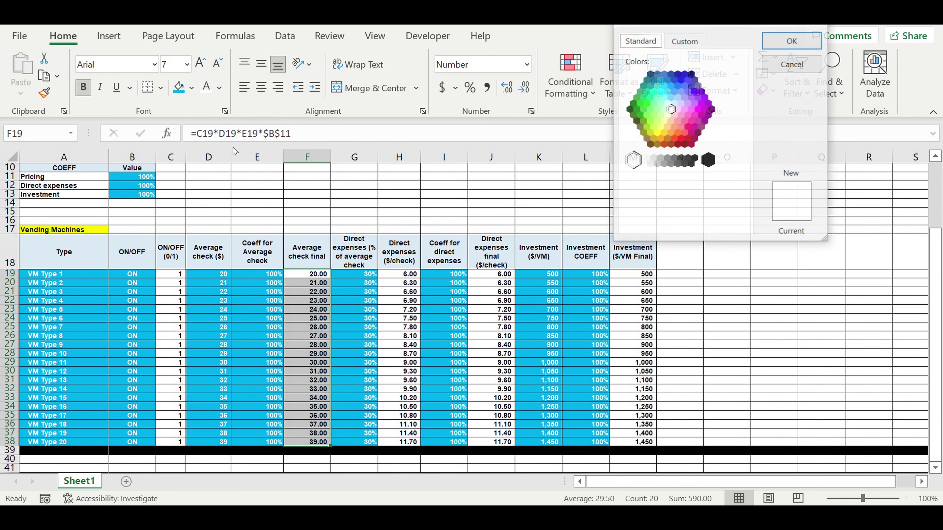
click(646, 104)
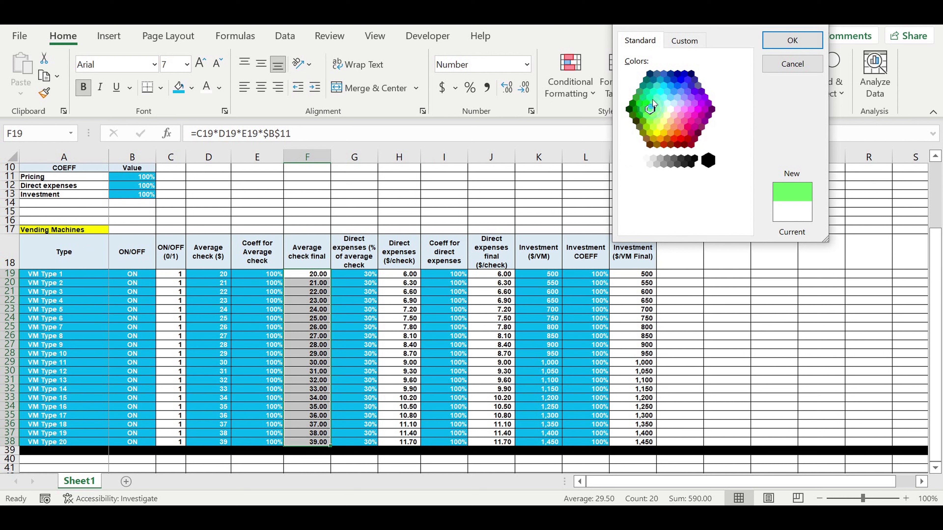
click(772, 40)
- Give the Direct expenses final values J19:J38 white text on a red fill
click(494, 304)
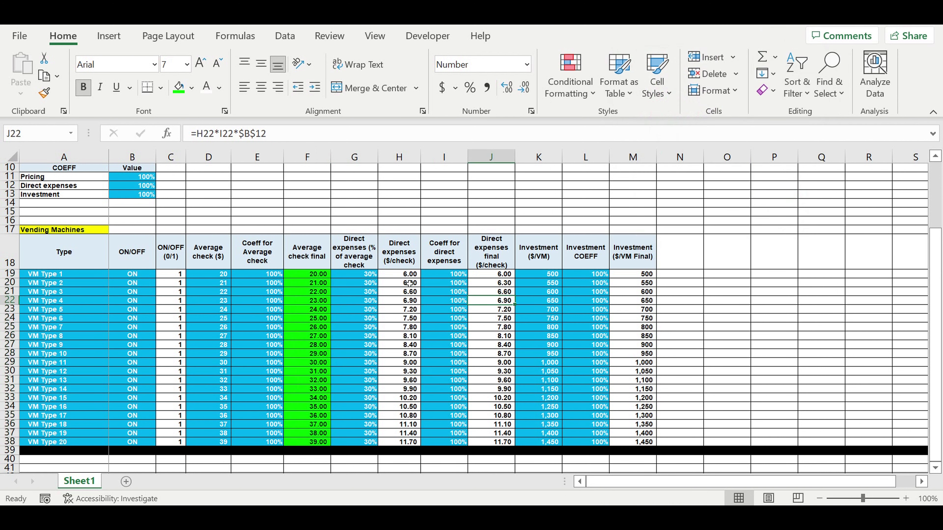
drag(406, 276, 407, 344)
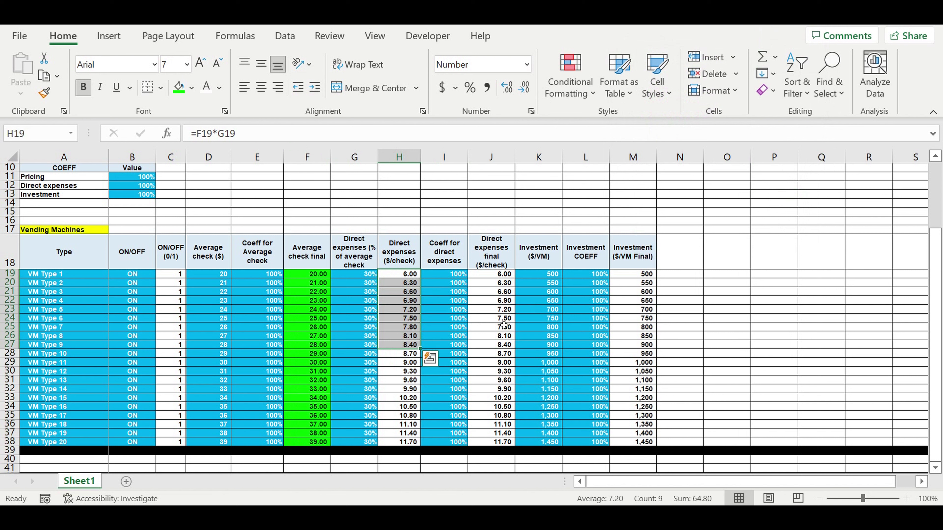
click(504, 304)
click(500, 275)
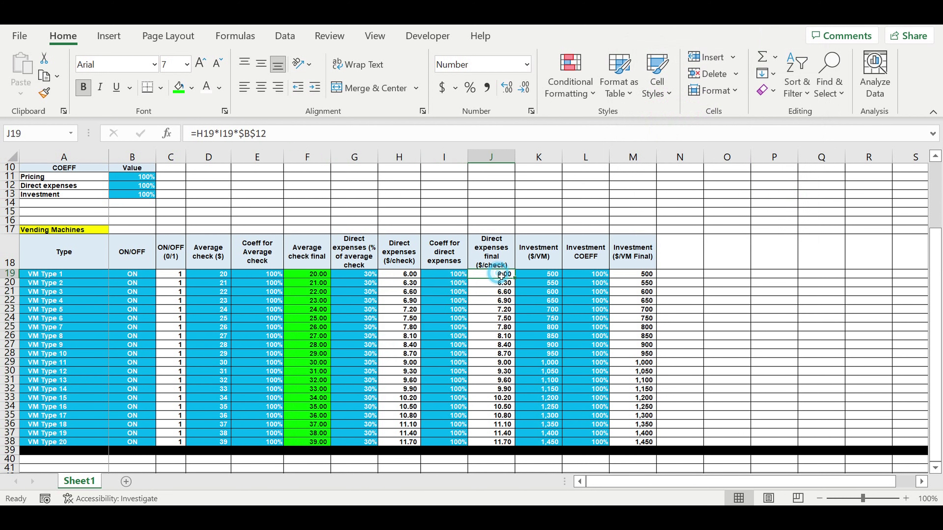
drag(501, 275, 502, 442)
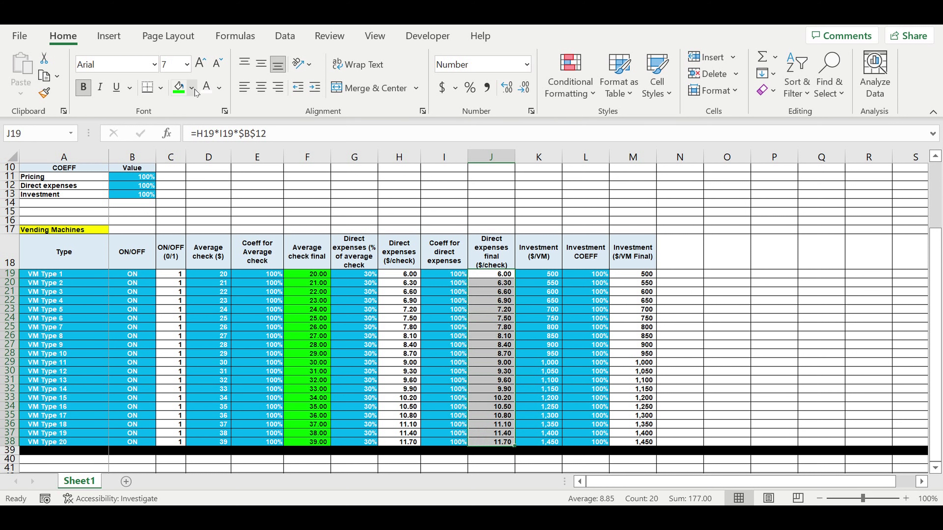
click(206, 87)
click(194, 87)
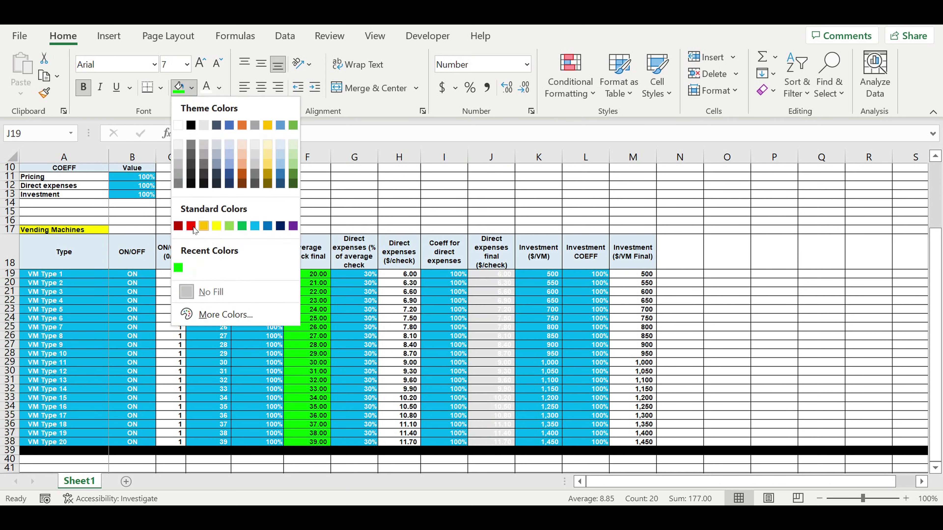
click(195, 226)
click(540, 326)
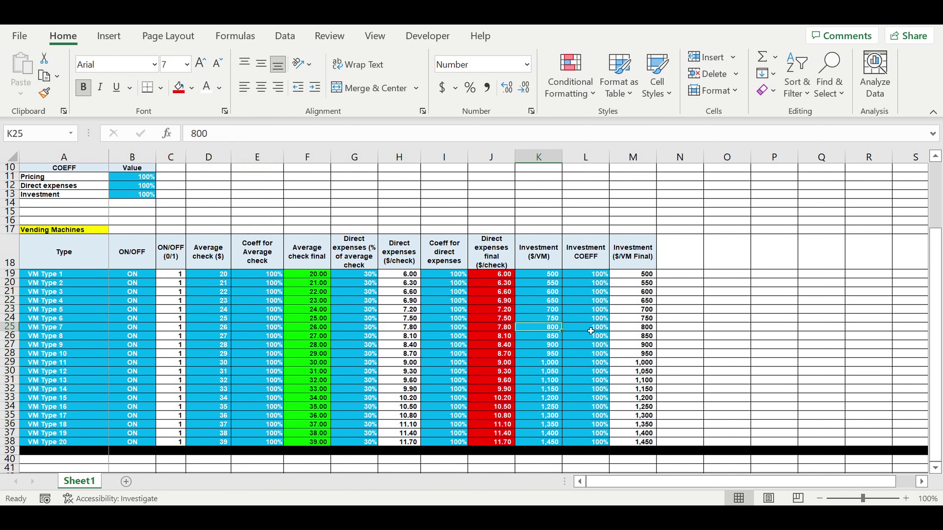
- Give the Investment Final values M19:M38 a red fill with white text
drag(641, 275, 649, 441)
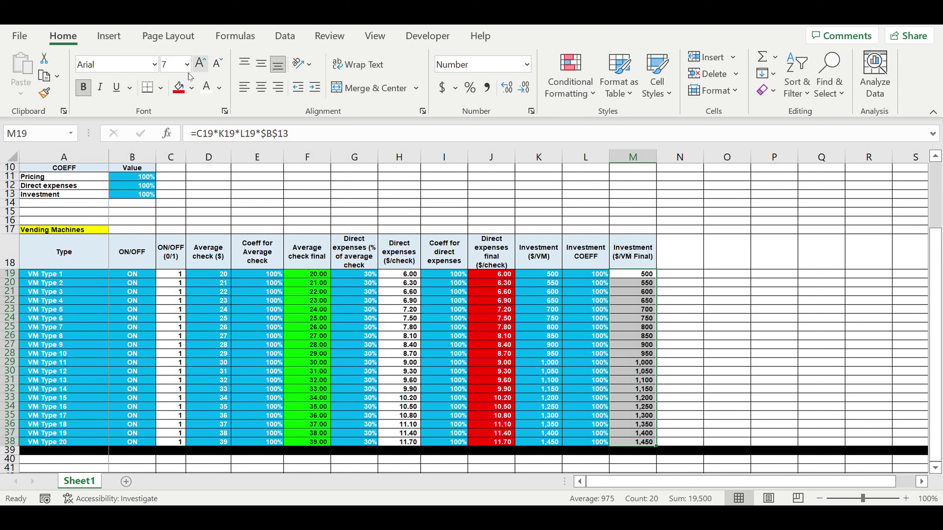
click(179, 87)
click(207, 87)
click(718, 343)
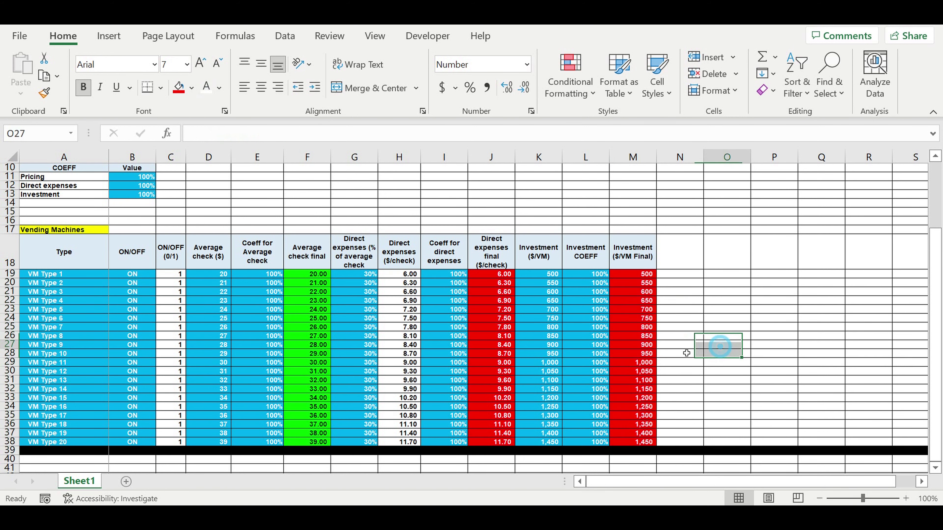
click(491, 335)
scroll(576, 313, down, 3)
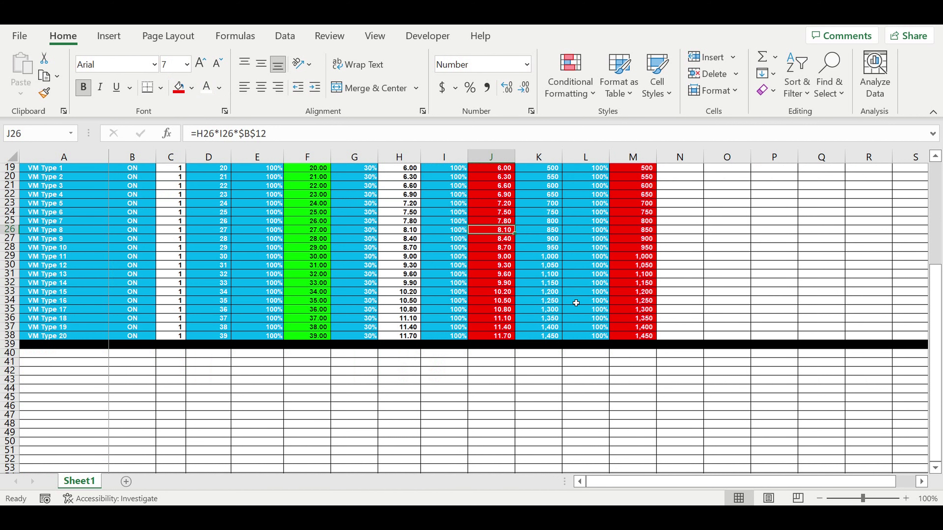
scroll(575, 301, down, 2)
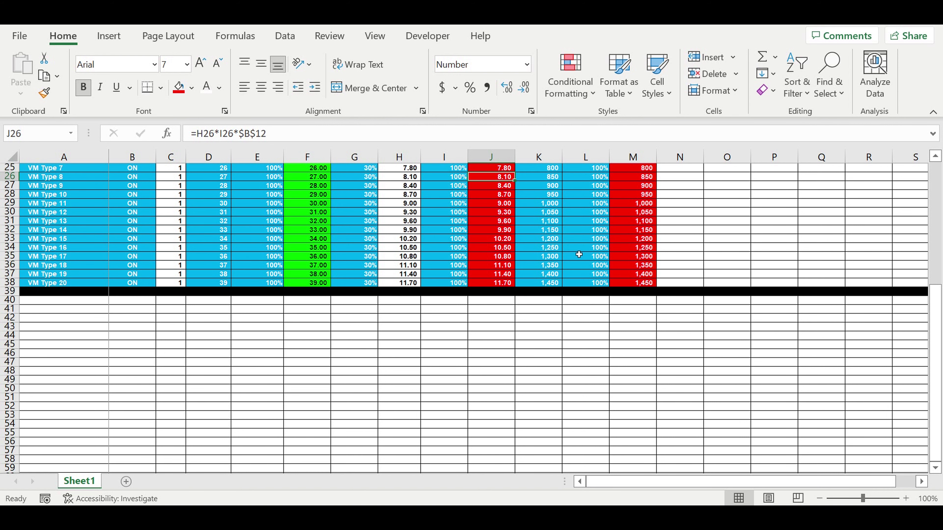
scroll(578, 254, up, 3)
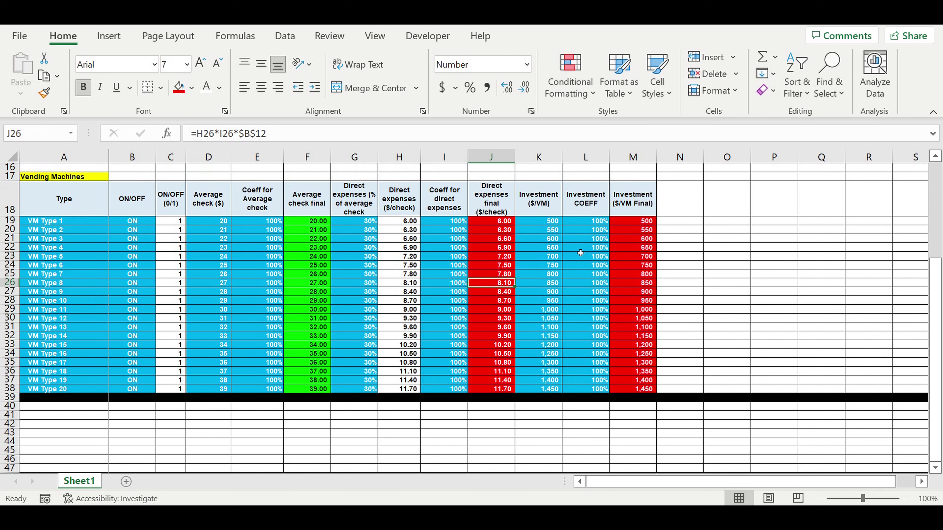